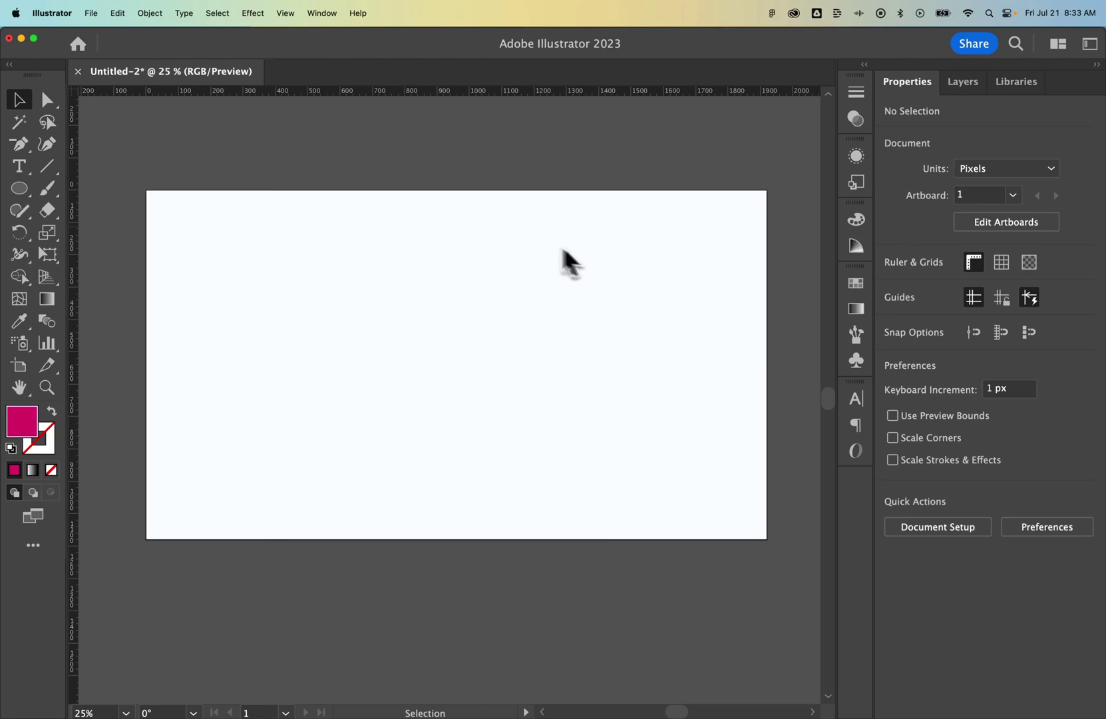
# - Set the User Interface preferences to Medium Dark brightness with the canvas colour matching brightness
pyautogui.click(61, 14)
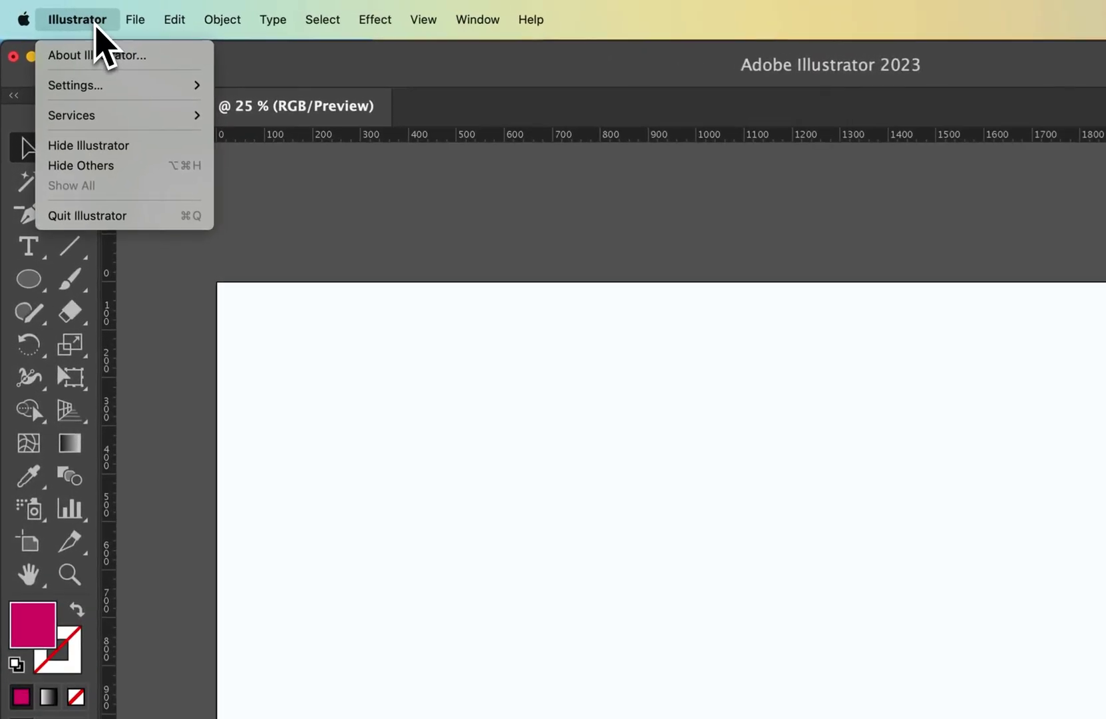
pyautogui.moveTo(73, 58)
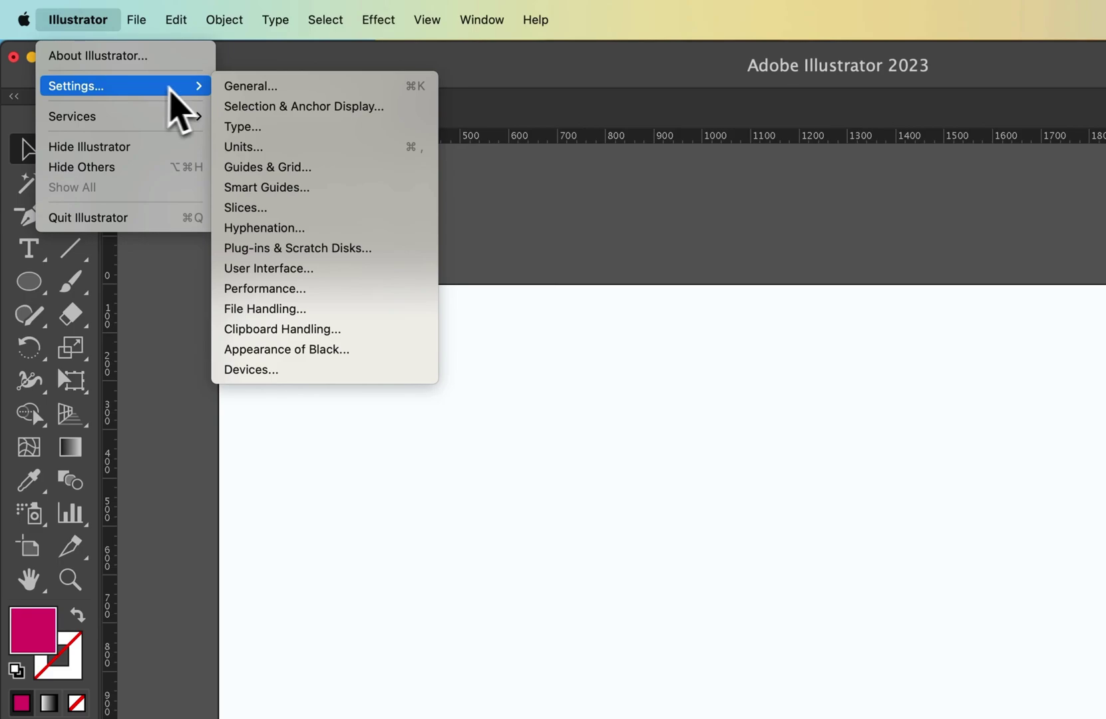
pyautogui.click(316, 269)
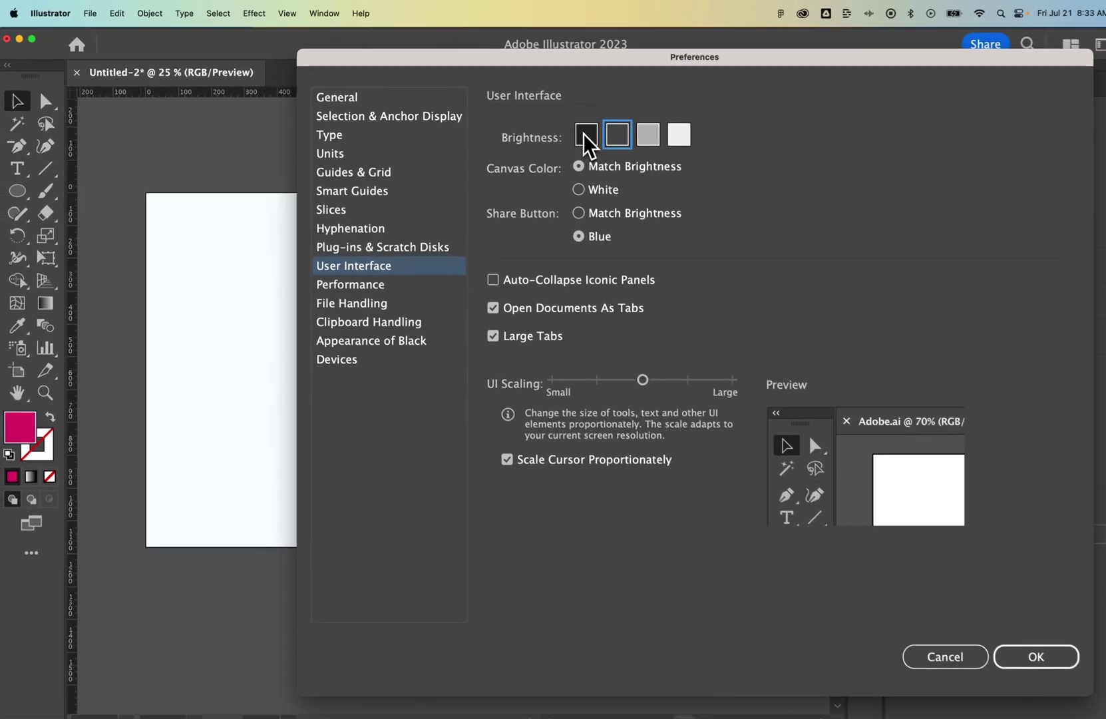
pyautogui.click(868, 198)
pyautogui.click(609, 135)
pyautogui.click(663, 135)
pyautogui.click(610, 135)
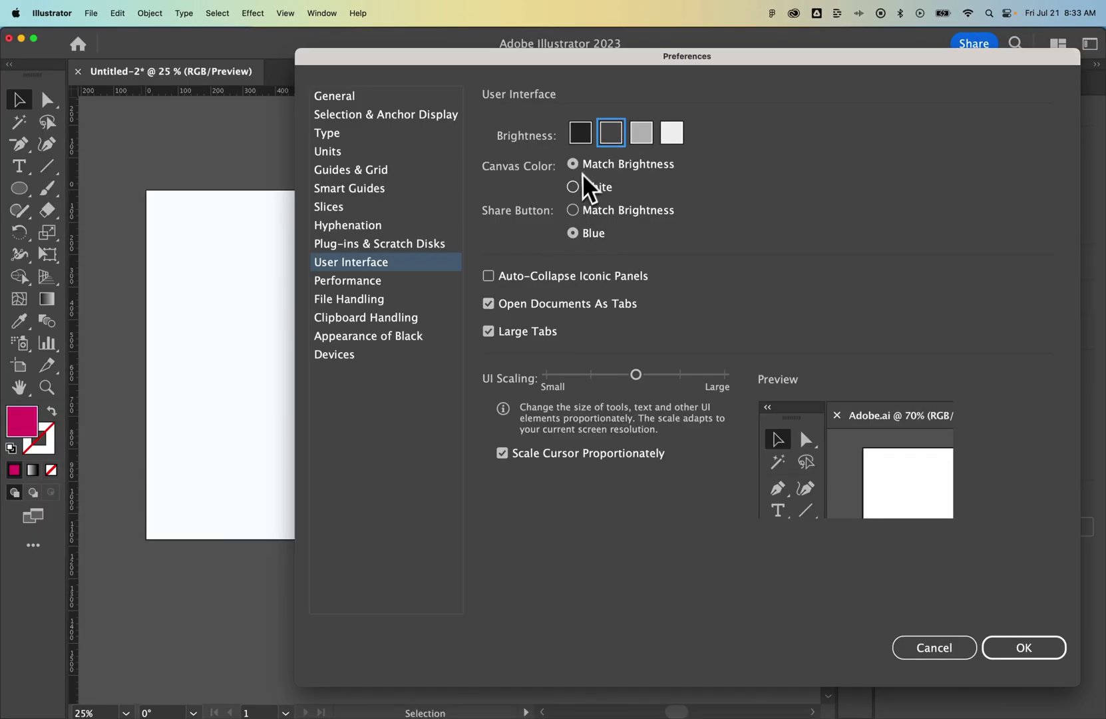
pyautogui.click(576, 190)
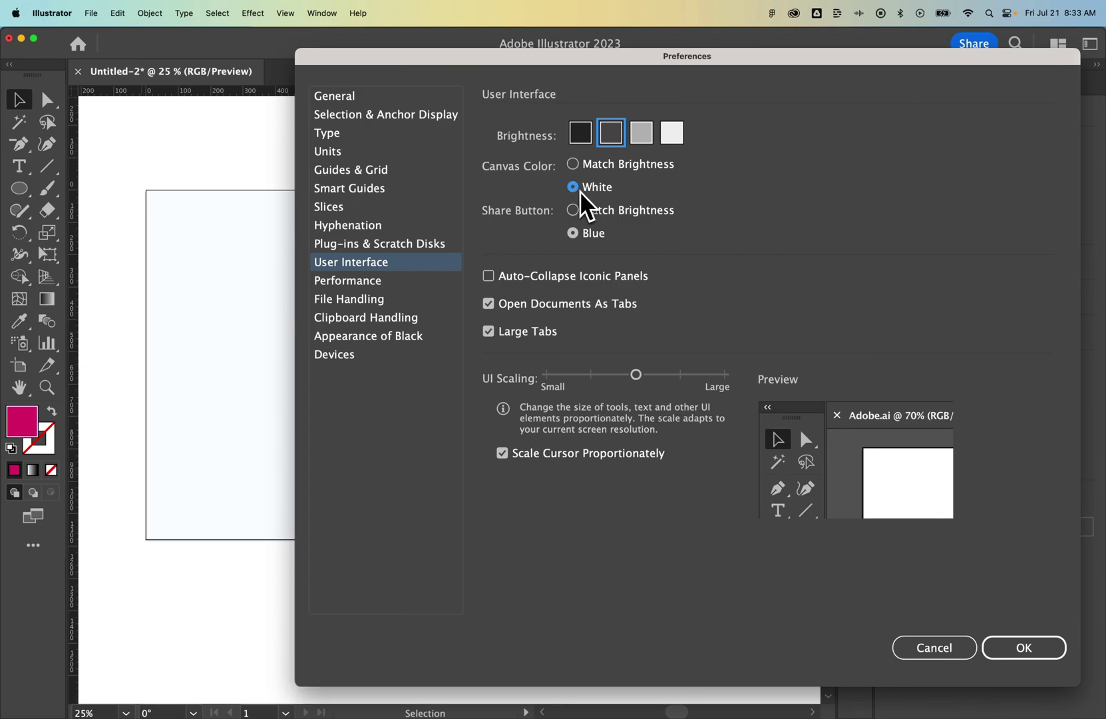
pyautogui.click(581, 135)
pyautogui.click(604, 137)
pyautogui.click(573, 165)
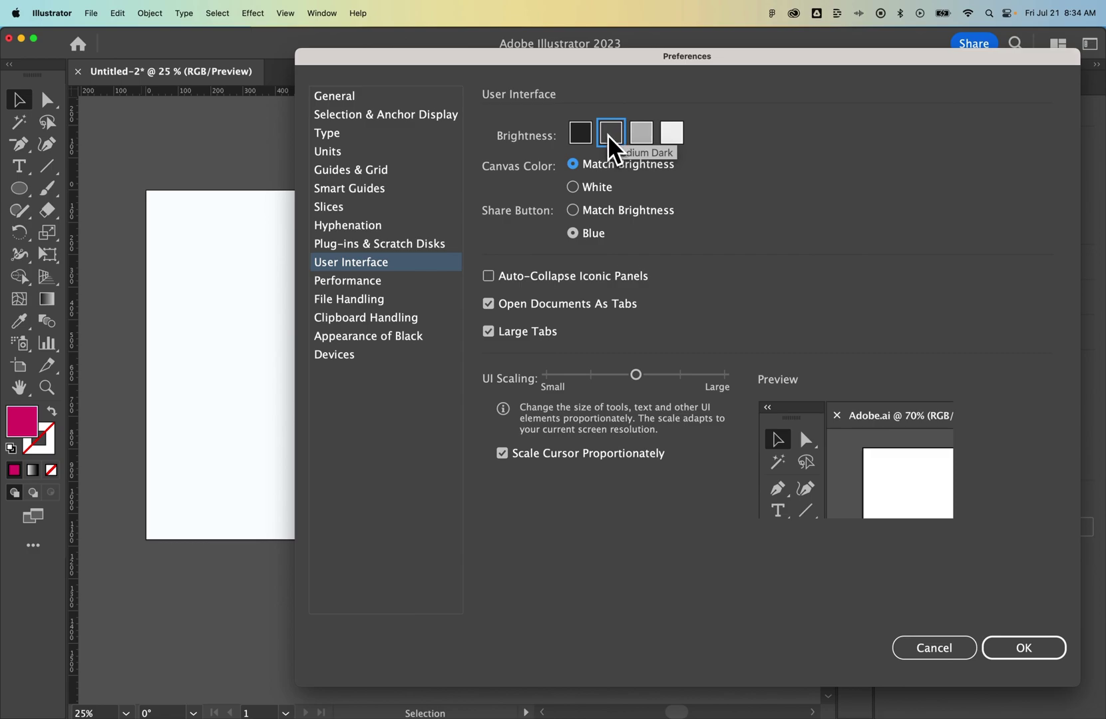
pyautogui.click(1033, 652)
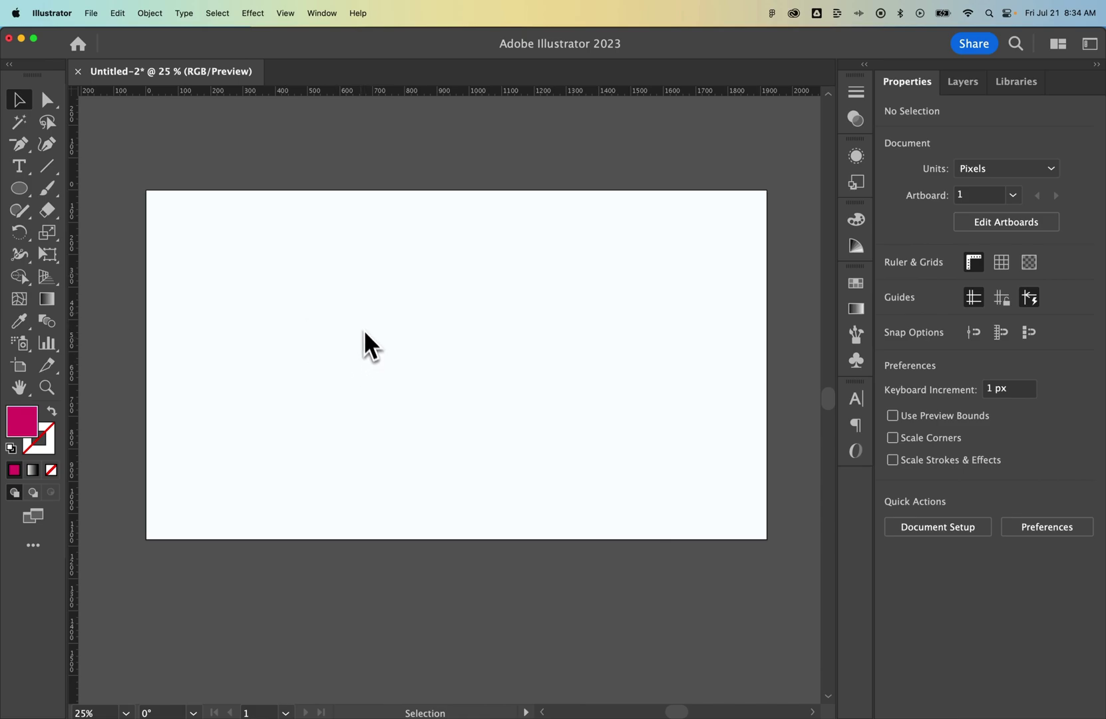
pyautogui.click(284, 13)
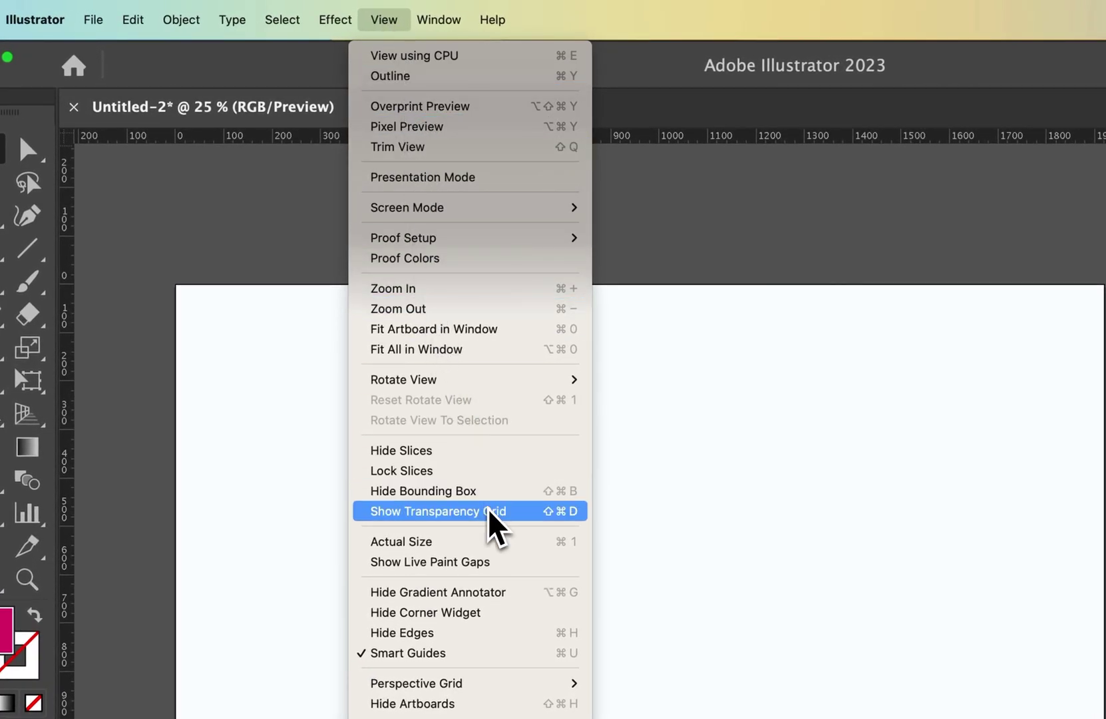
pyautogui.click(488, 510)
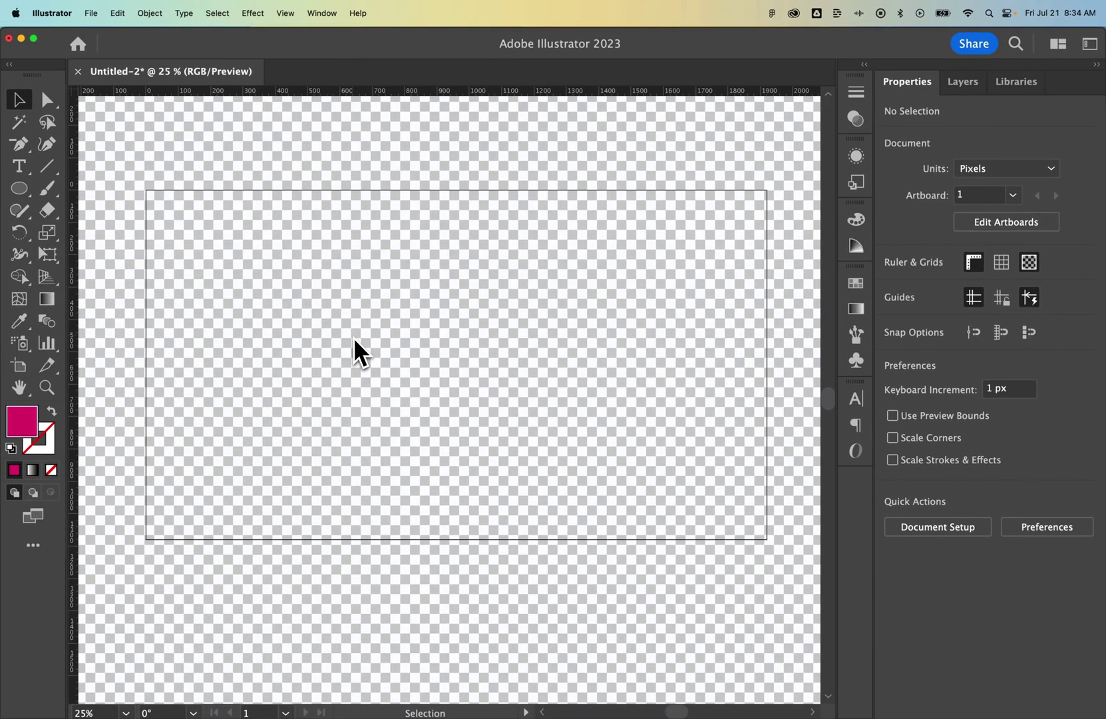
pyautogui.click(286, 13)
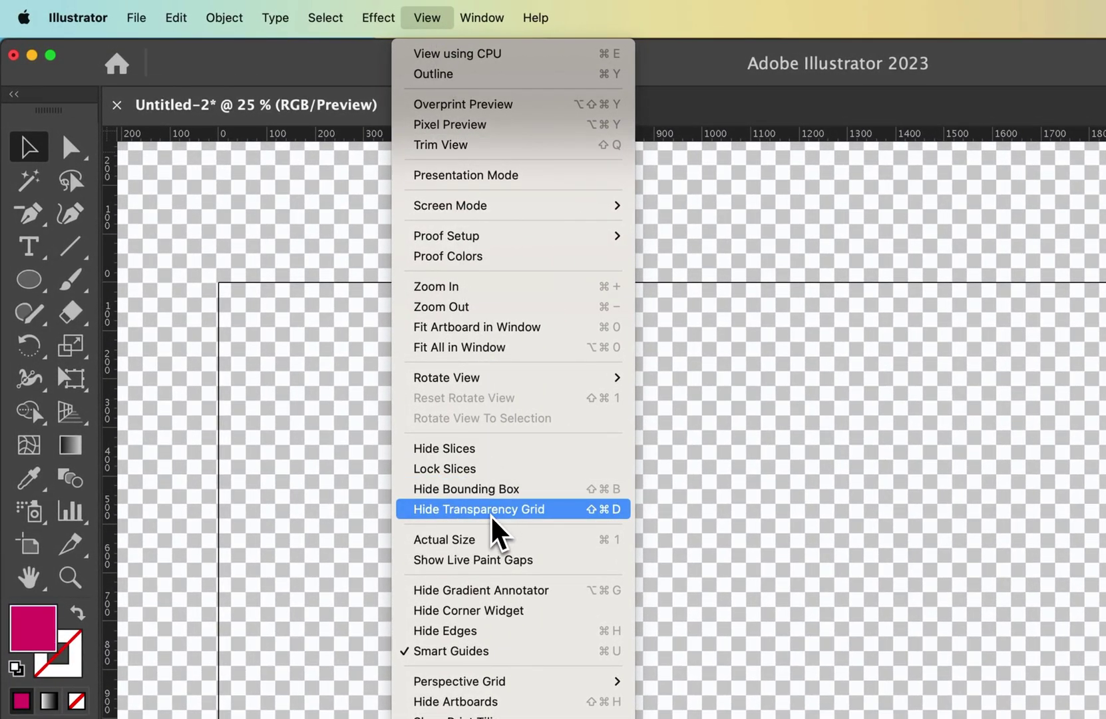
pyautogui.click(492, 513)
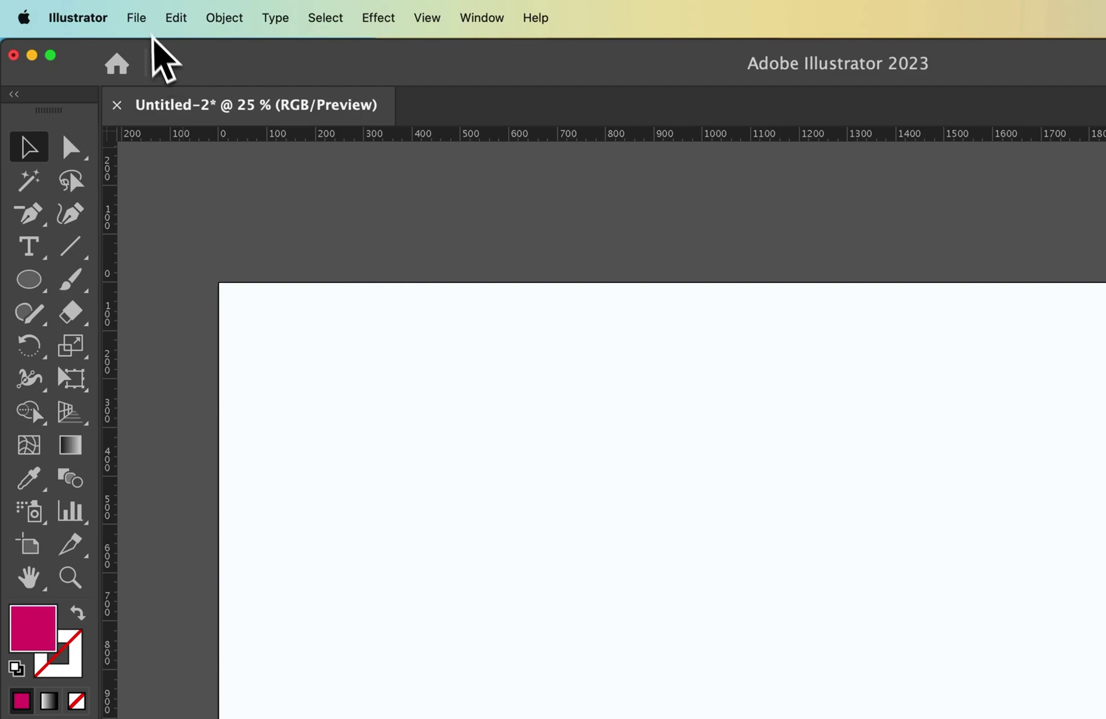
# - Open Document Setup and toggle Simulate Colored Paper off and back on
pyautogui.click(140, 19)
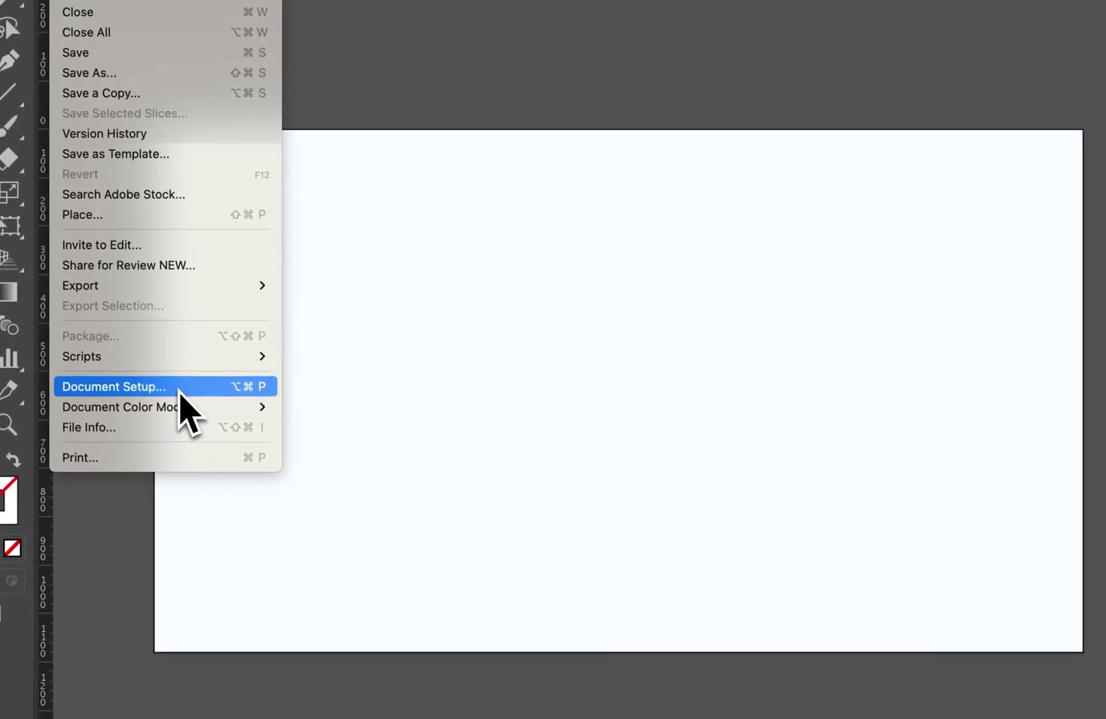
pyautogui.click(220, 540)
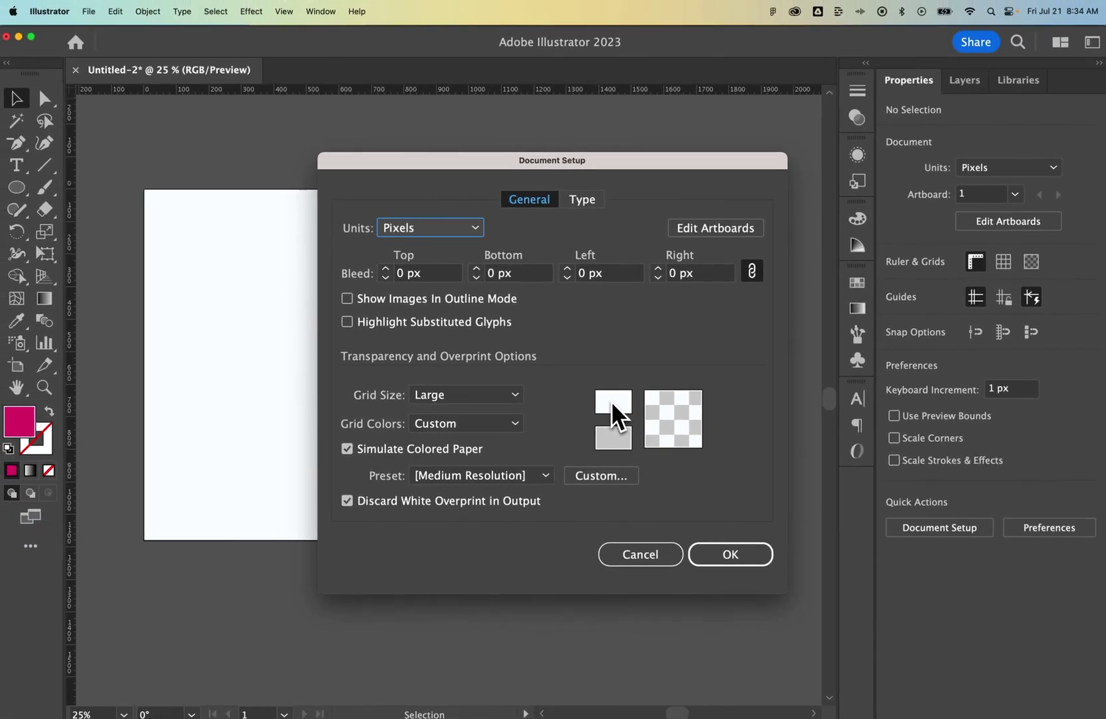
pyautogui.click(392, 448)
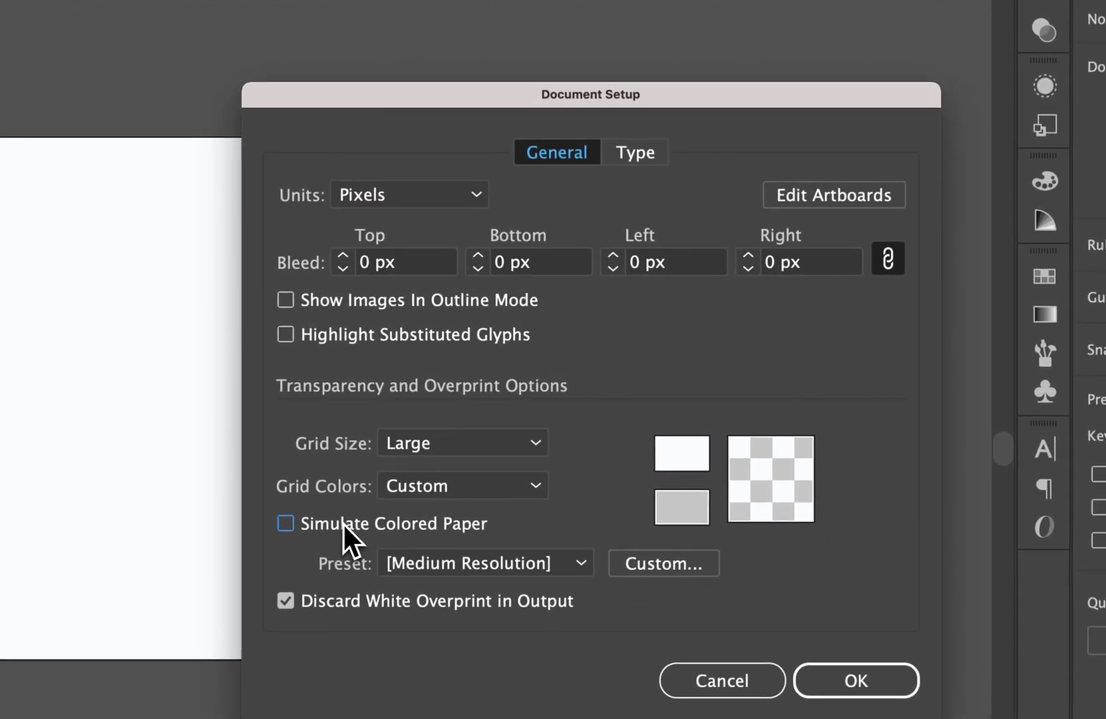
pyautogui.click(343, 524)
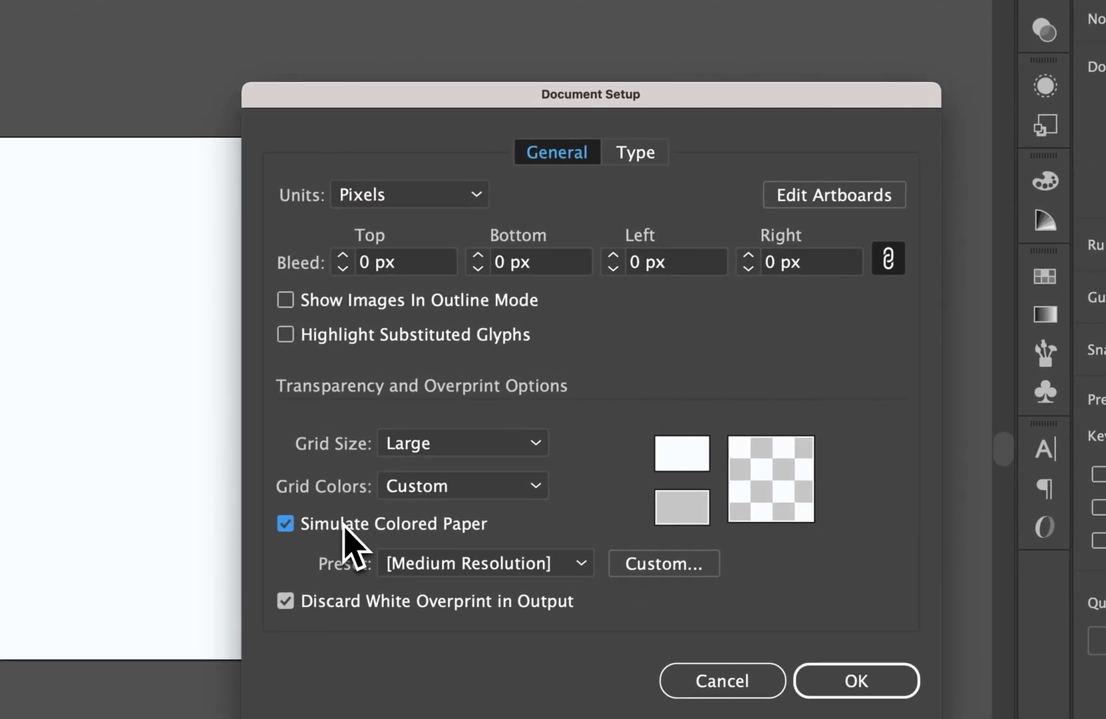
# - Change the simulated paper colour to near-black in the Colors picker and apply Document Setup
pyautogui.click(686, 454)
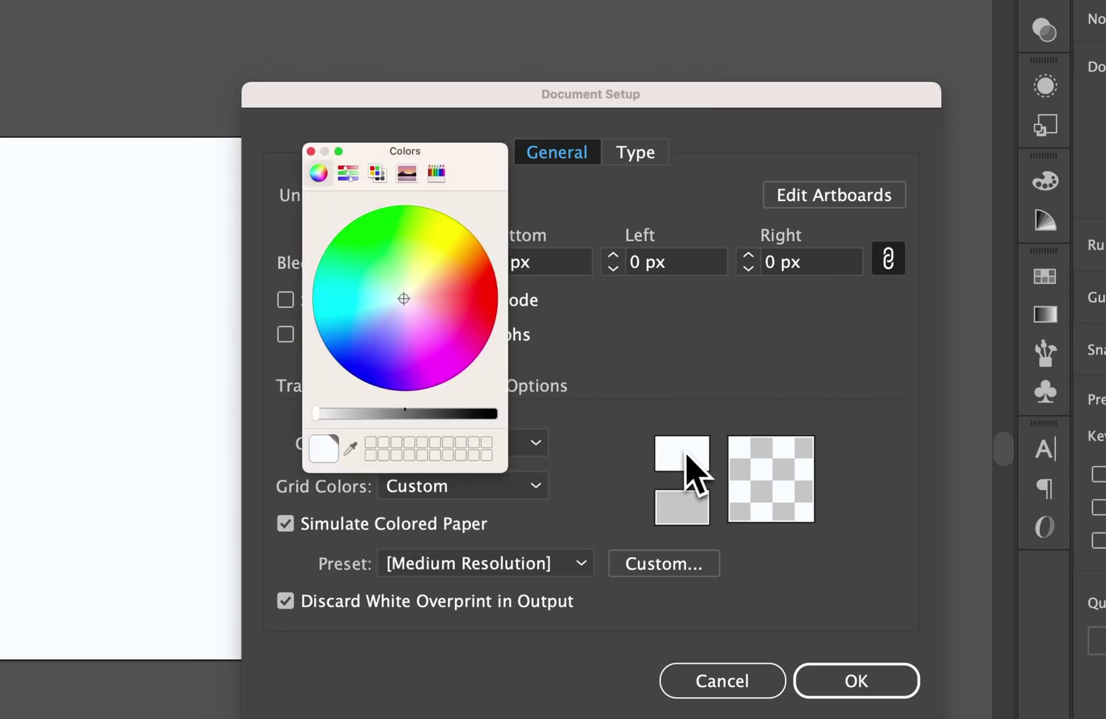
pyautogui.moveTo(415, 287); pyautogui.dragTo(439, 274)
pyautogui.click(439, 413)
pyautogui.moveTo(439, 414); pyautogui.dragTo(476, 414)
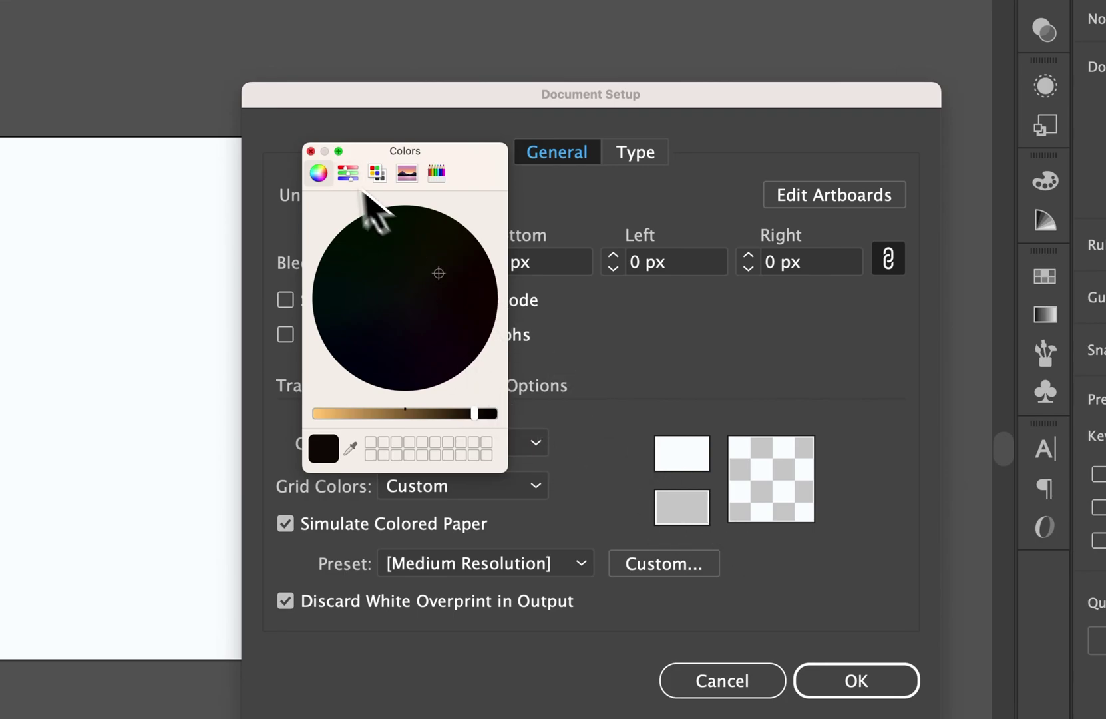
pyautogui.click(310, 151)
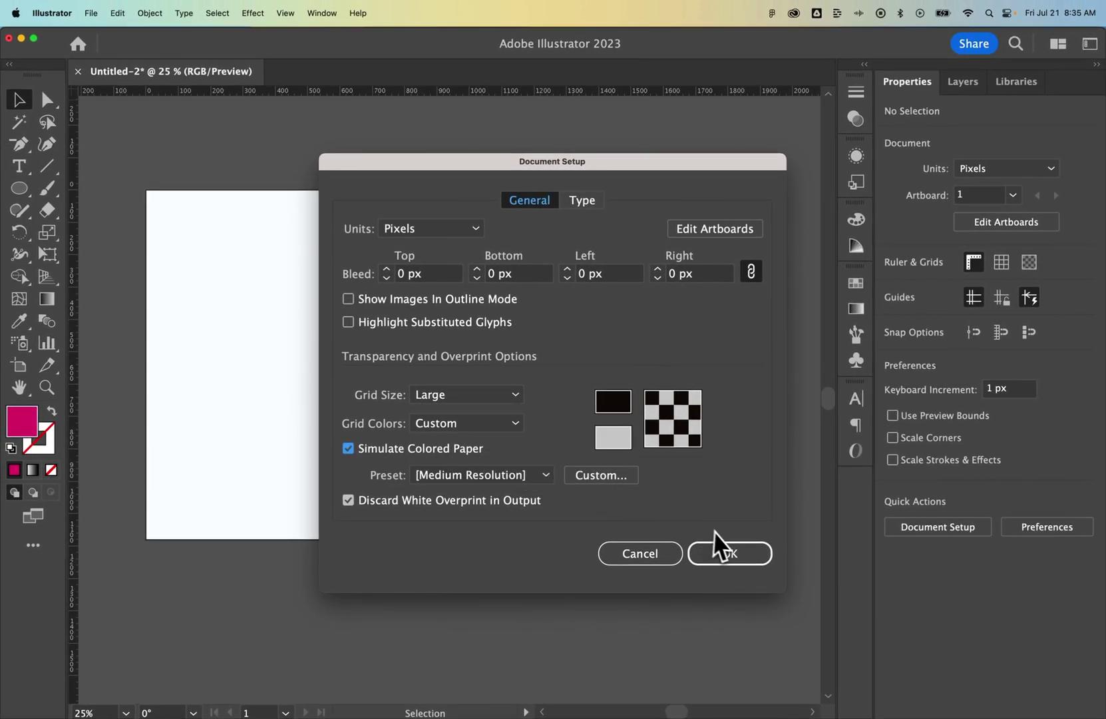
pyautogui.click(739, 553)
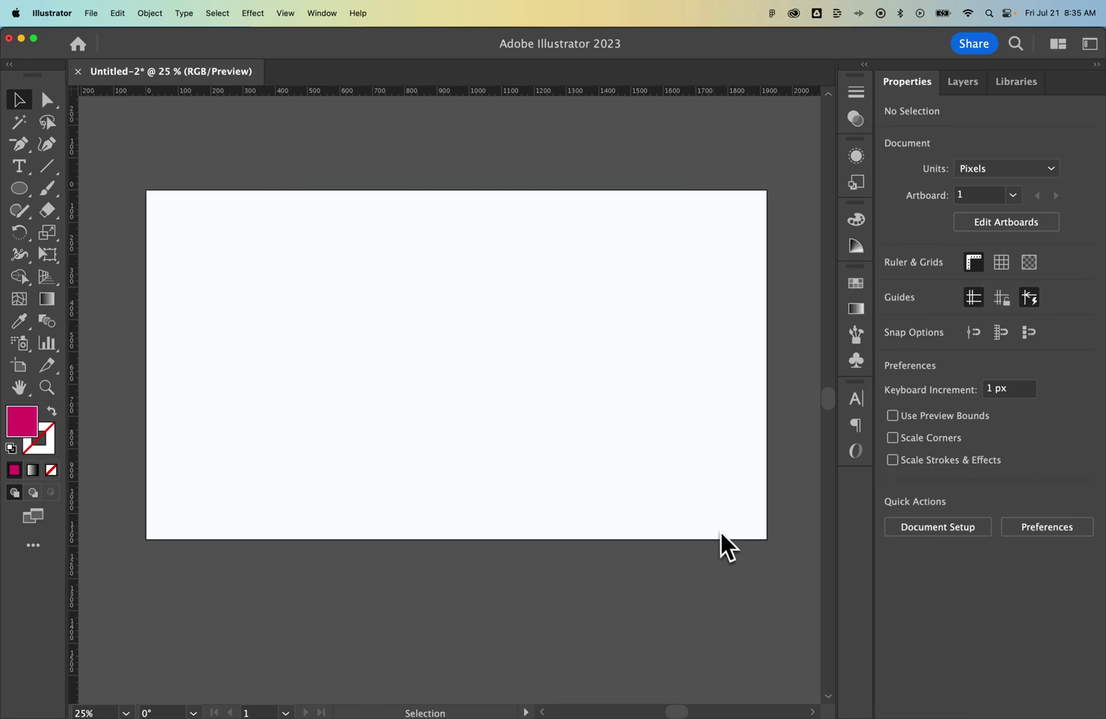
# - Toggle Overprint Preview on and off so the artboard shows the near-black paper
pyautogui.click(285, 13)
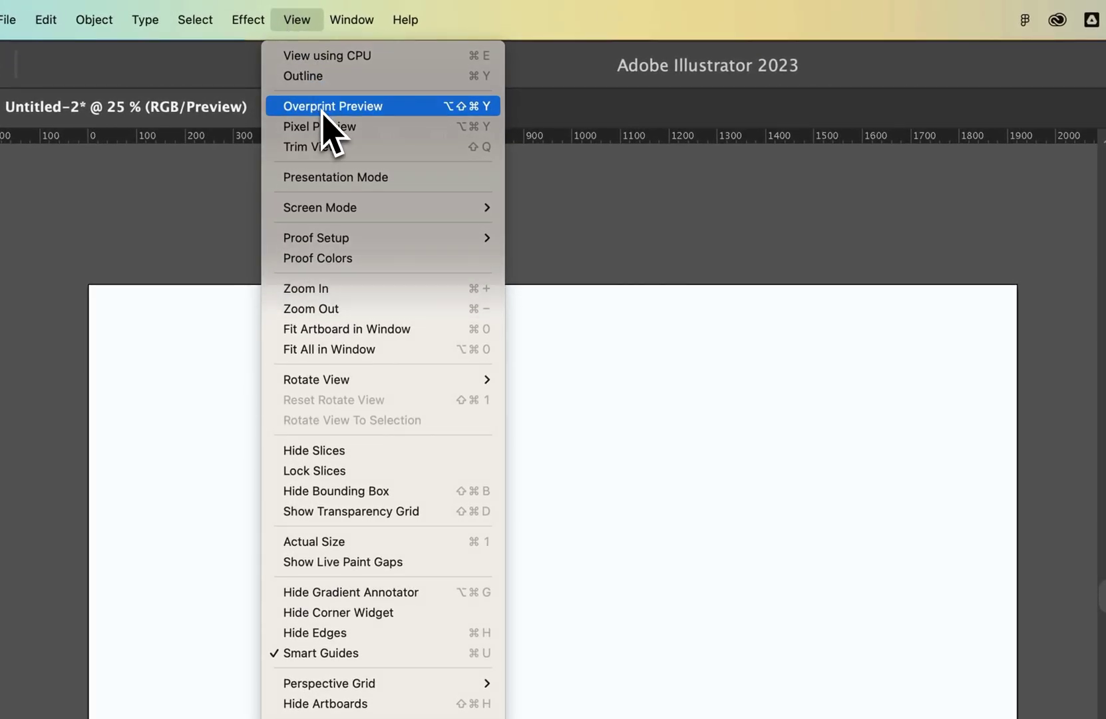
pyautogui.click(322, 110)
pyautogui.click(301, 26)
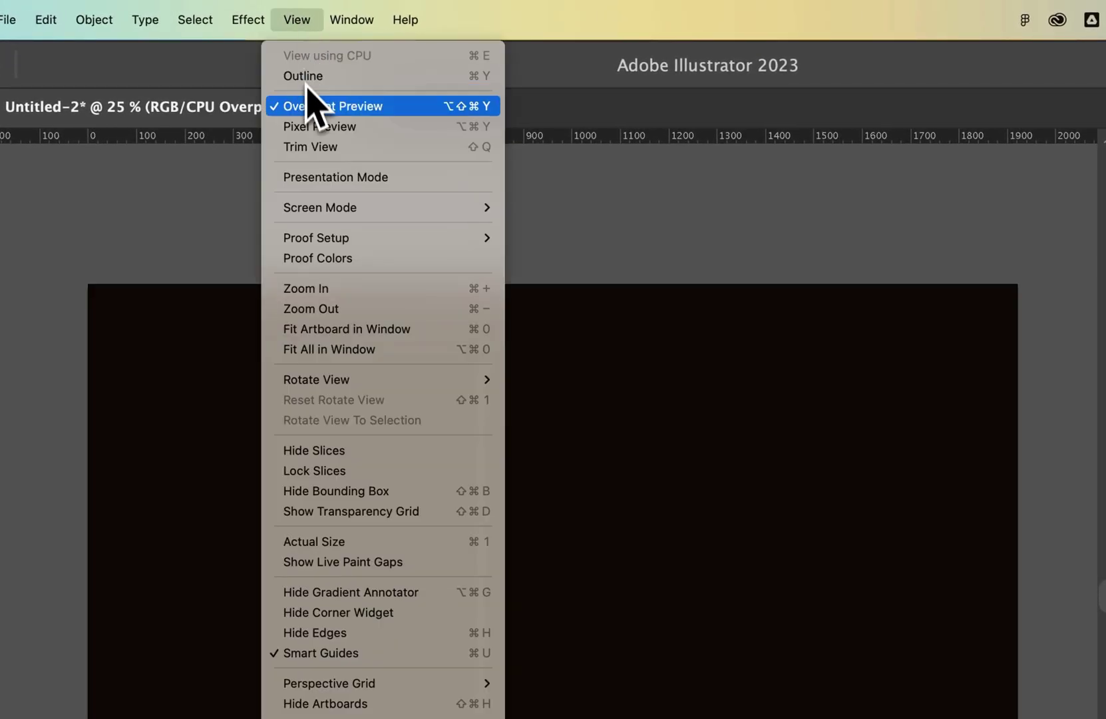
pyautogui.click(307, 107)
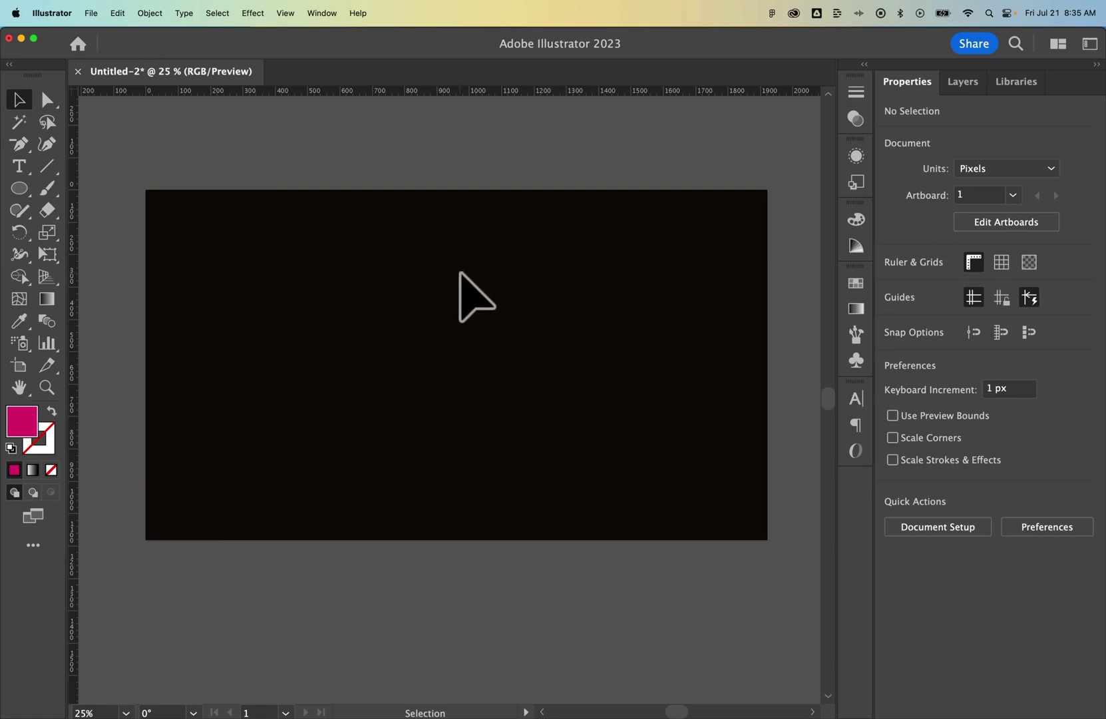
# - Turn on the transparency grid, now a near-black and light-grey checkerboard
pyautogui.click(285, 14)
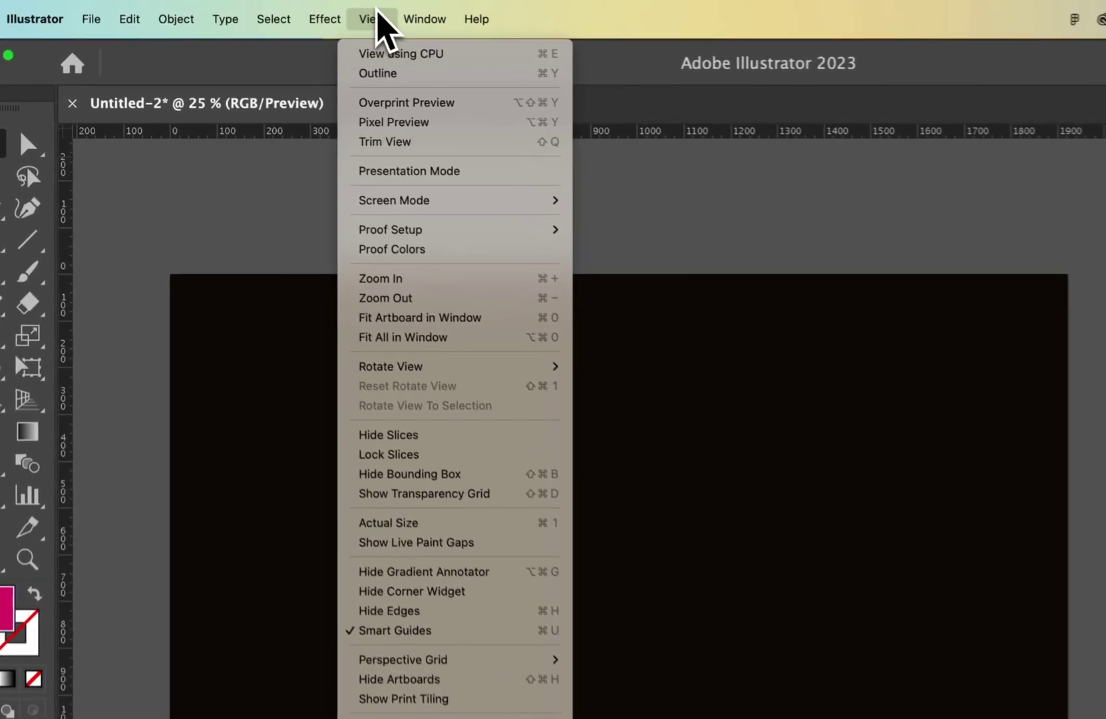
pyautogui.click(493, 511)
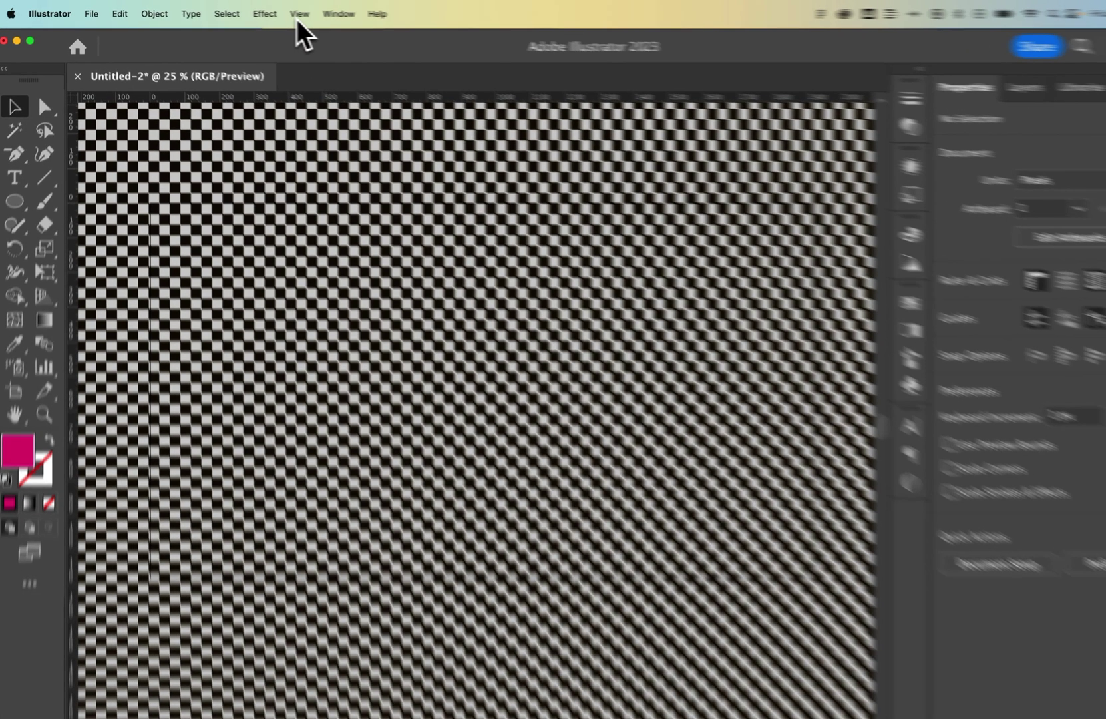
# - Hide the transparency grid, then draw, move and delete a test rectangle
pyautogui.click(285, 16)
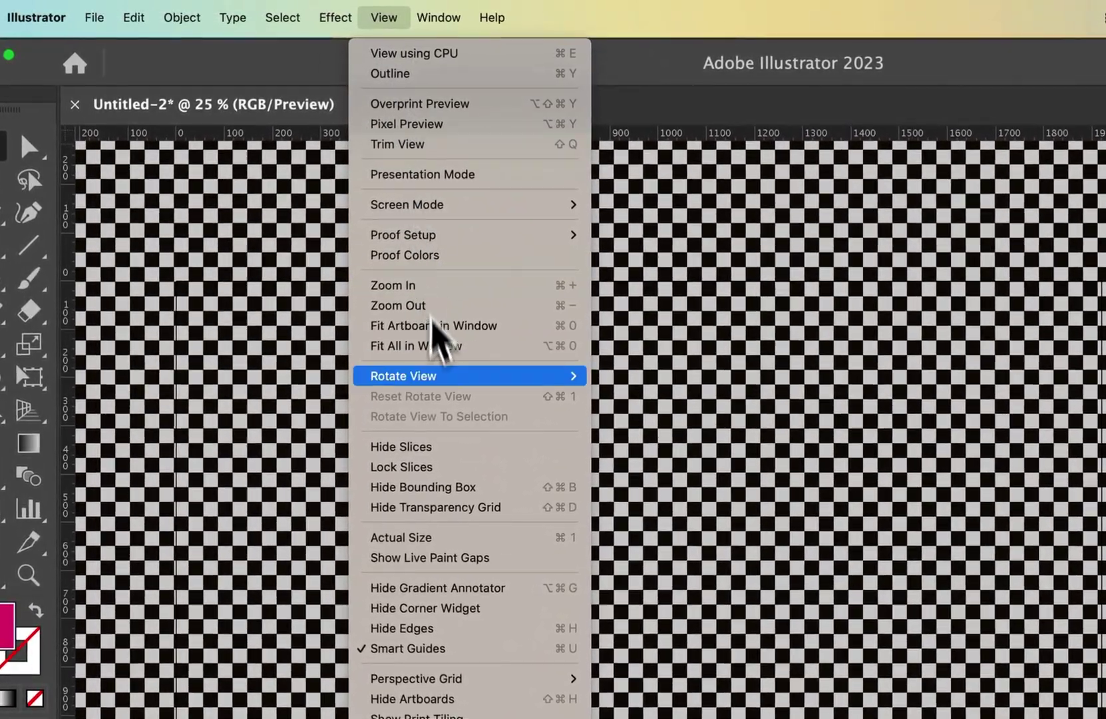
pyautogui.click(436, 492)
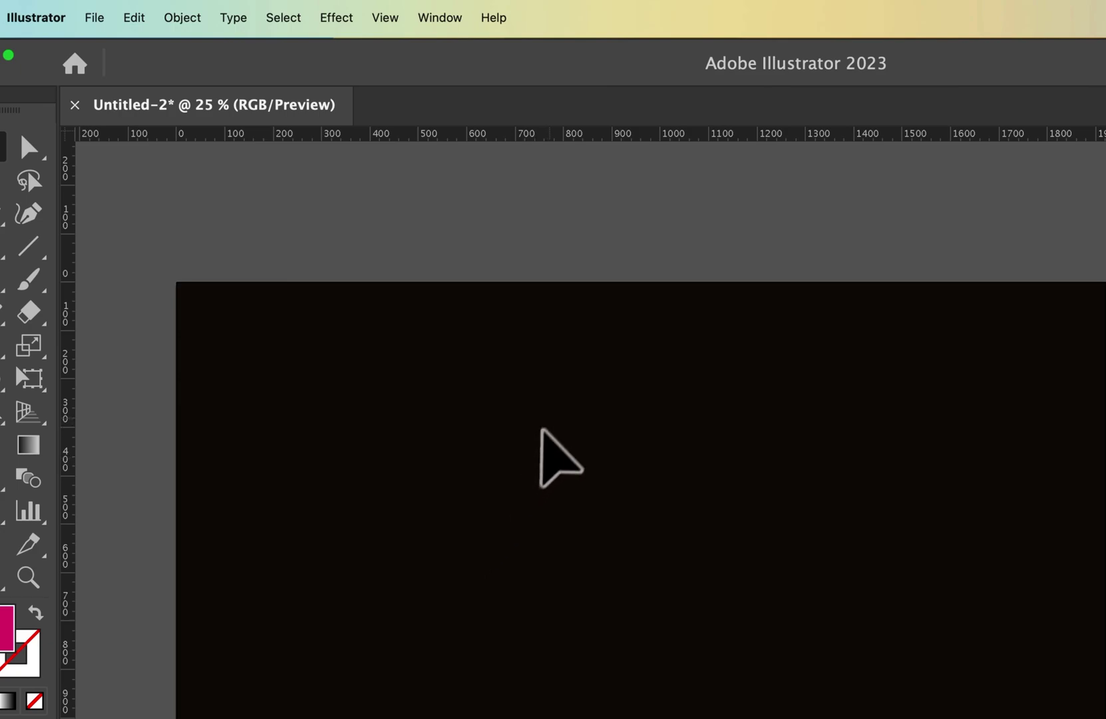
pyautogui.press('b')
pyautogui.moveTo(326, 425); pyautogui.dragTo(534, 620)
pyautogui.press('v')
pyautogui.moveTo(506, 530); pyautogui.dragTo(637, 515)
pyautogui.moveTo(523, 318); pyautogui.dragTo(525, 324)
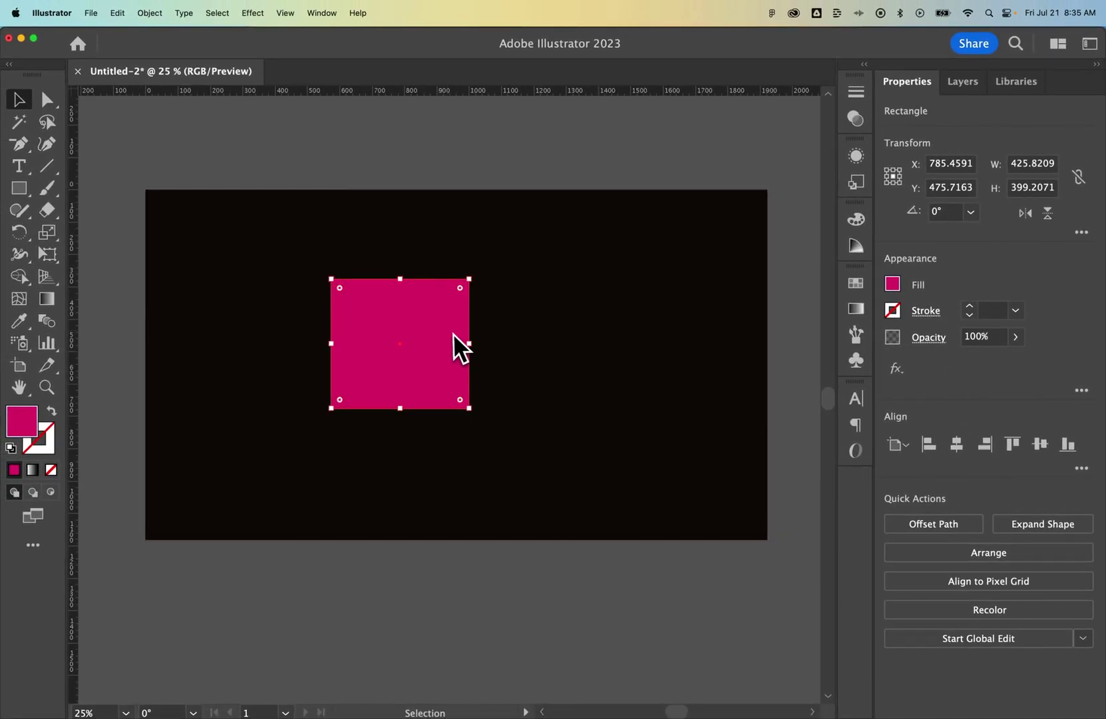
pyautogui.press('Delete')
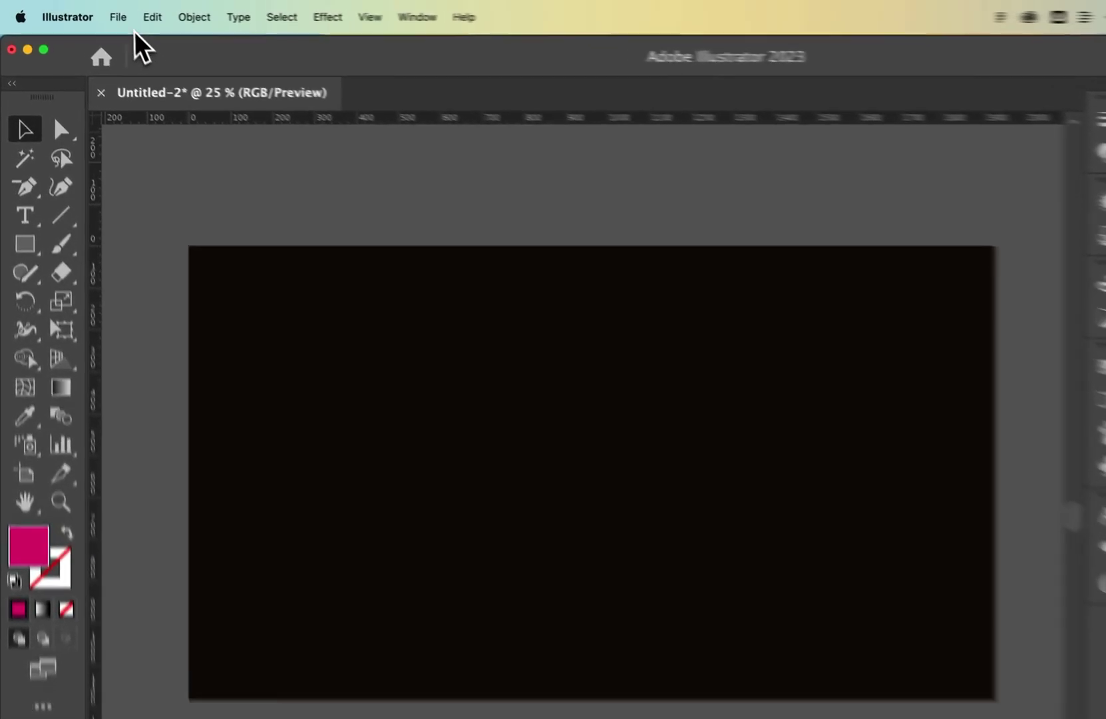
# - In Document Setup, keep grid size Large, set Grid Colors to Light and disable Simulate Colored Paper
pyautogui.click(91, 13)
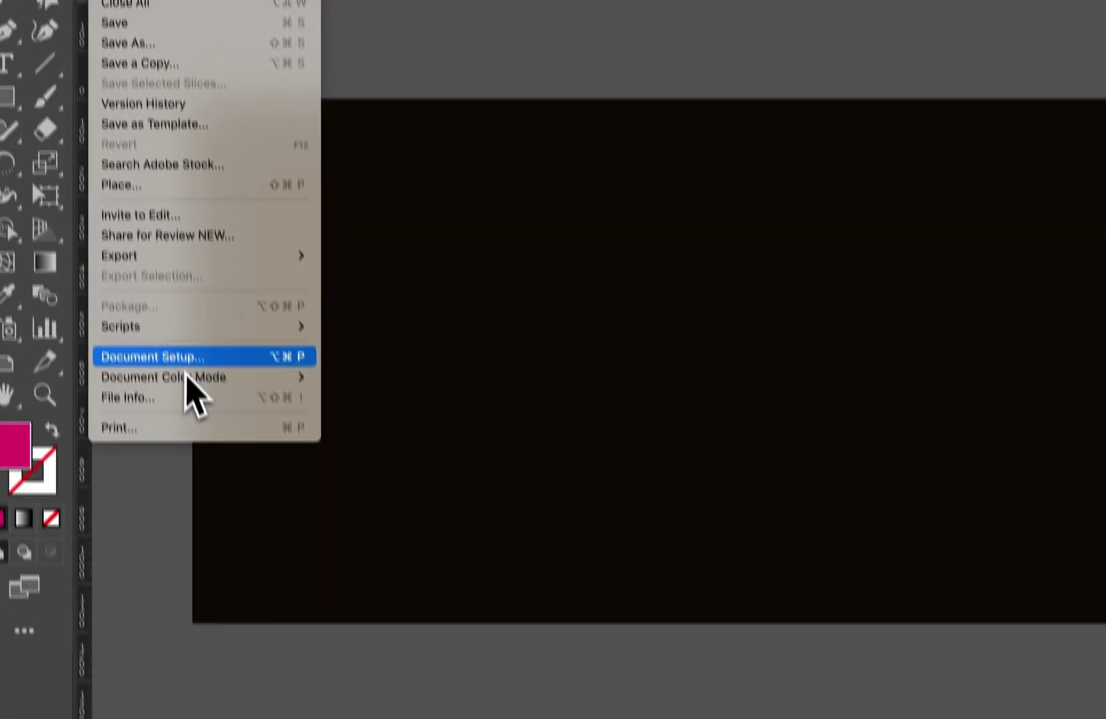
pyautogui.click(233, 536)
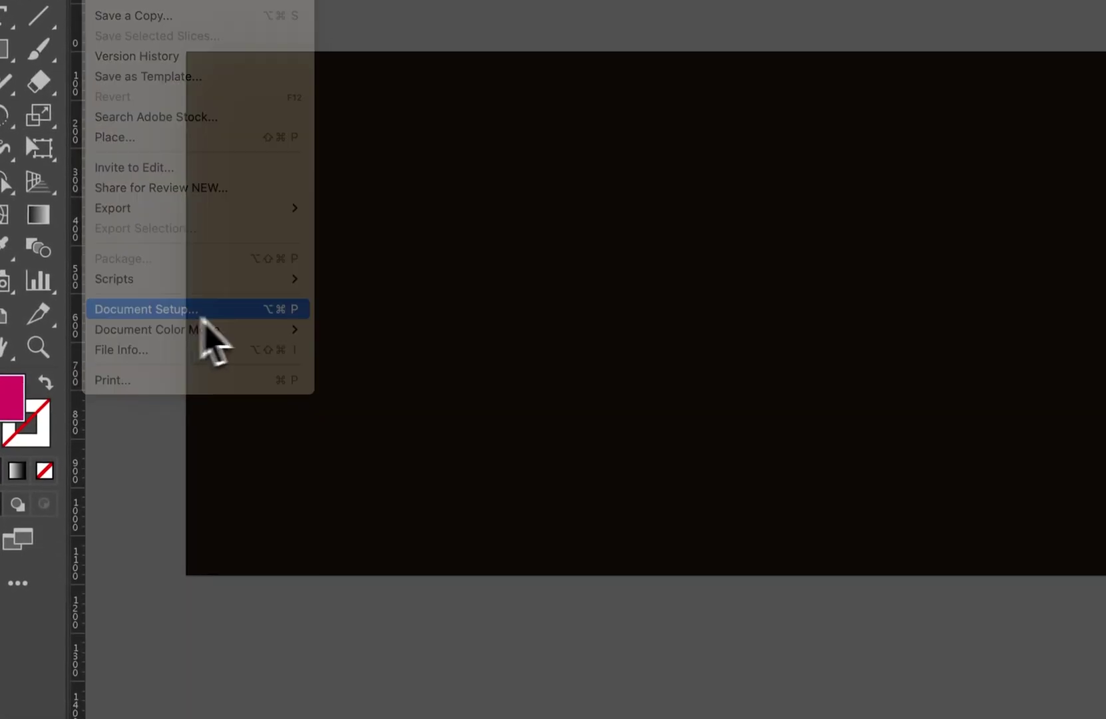
pyautogui.click(652, 363)
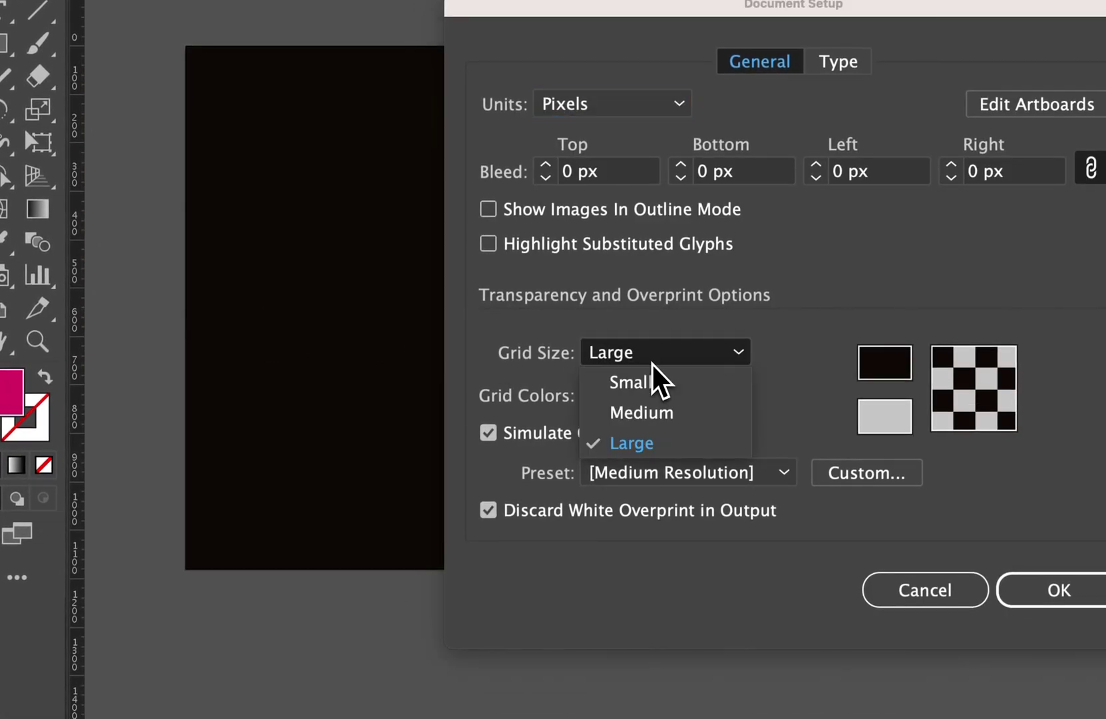
pyautogui.click(532, 341)
pyautogui.click(639, 395)
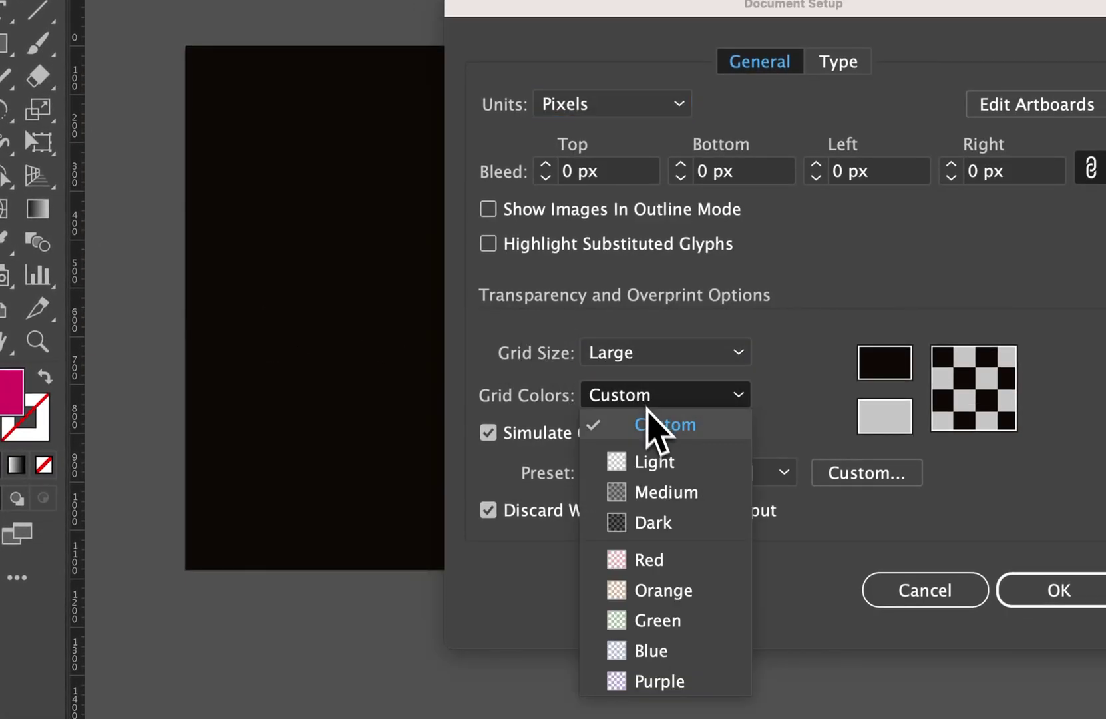
pyautogui.click(661, 469)
pyautogui.click(491, 436)
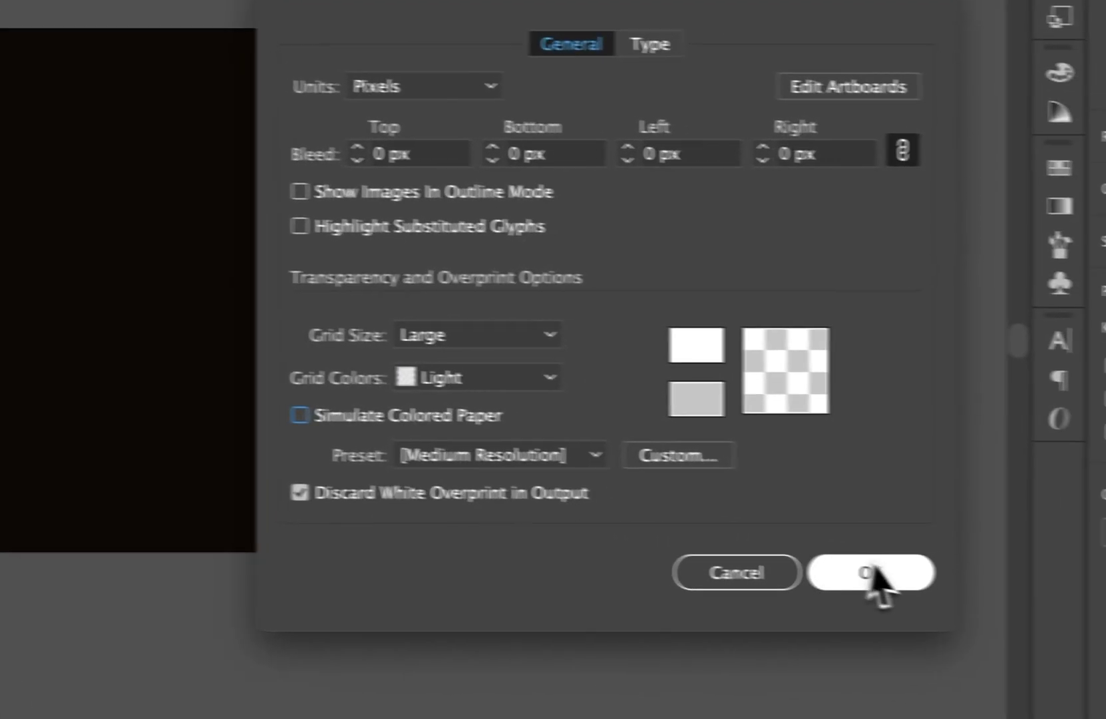
pyautogui.click(865, 573)
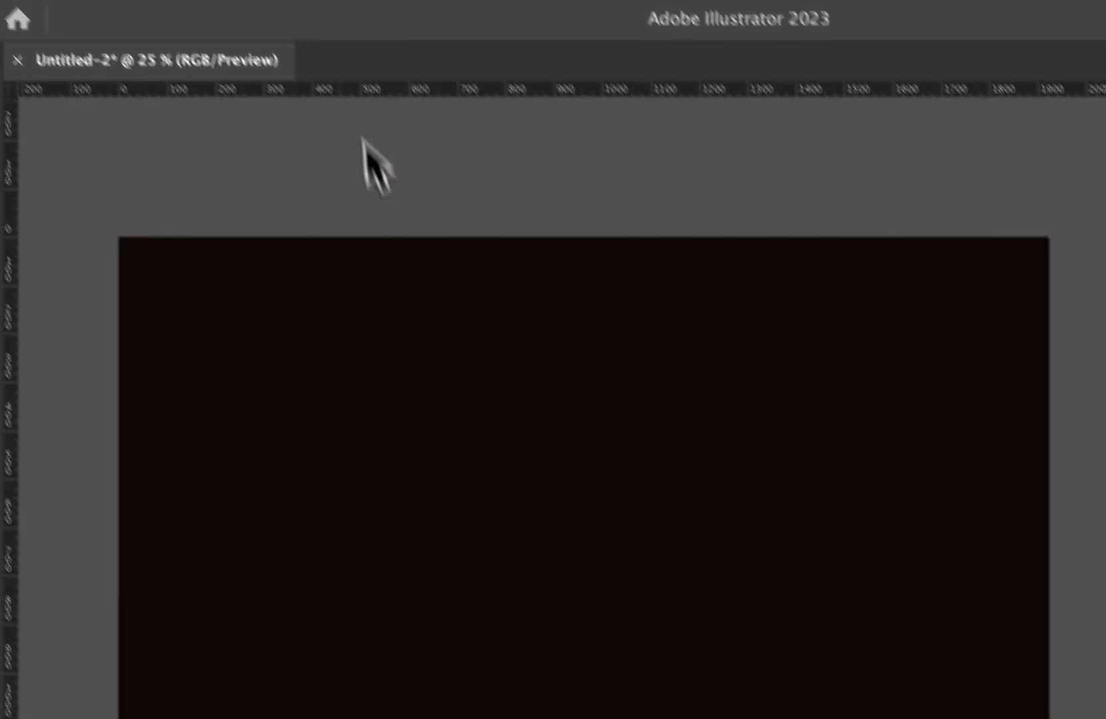
# - Turn on Overprint Preview and recheck the View menu to confirm the white artboard
pyautogui.click(366, 15)
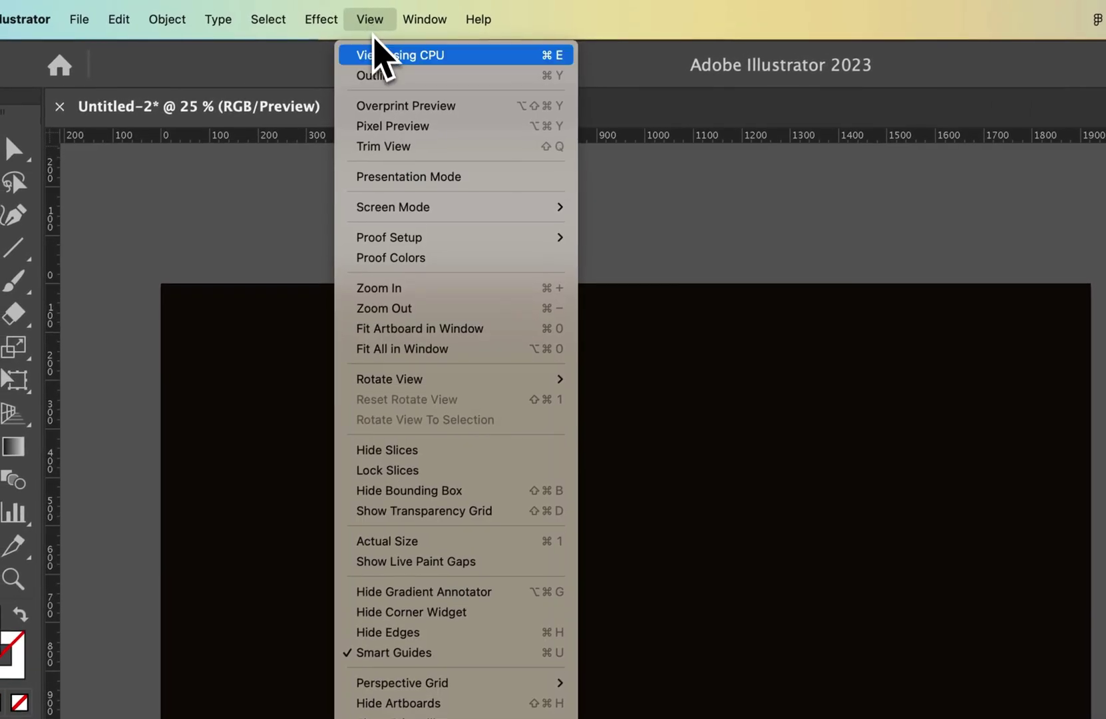
pyautogui.click(396, 108)
pyautogui.click(370, 19)
pyautogui.click(386, 113)
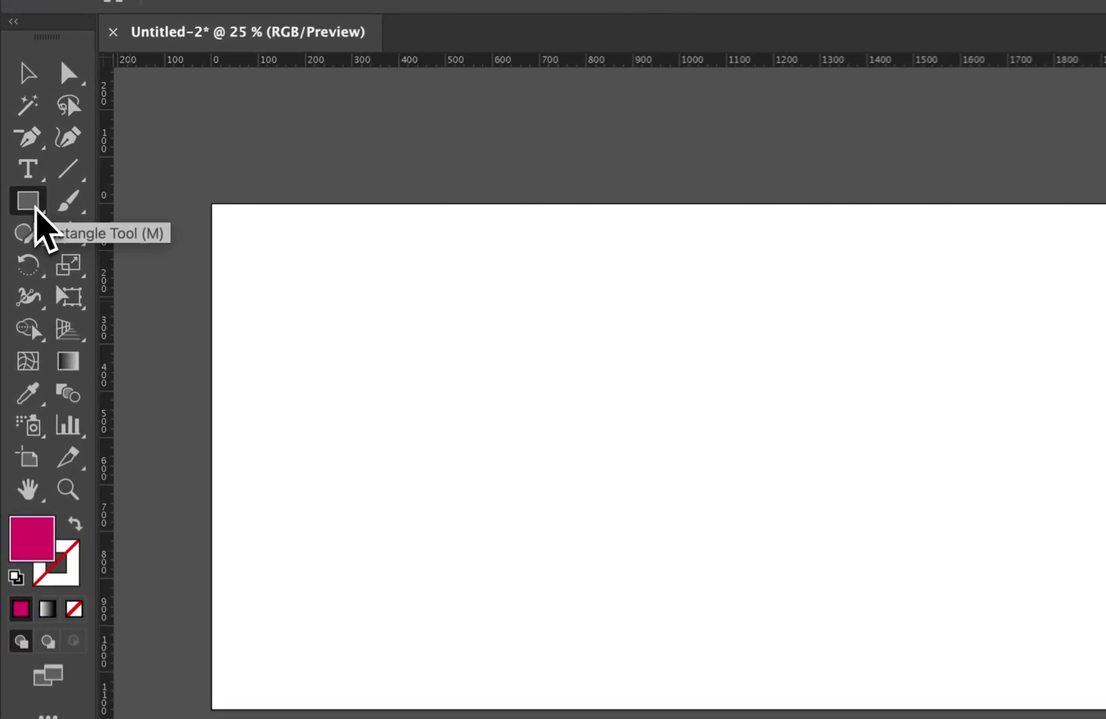
# - Draw a 1920 × 1080 px magenta rectangle corner to corner over the artboard and select it
pyautogui.click(19, 188)
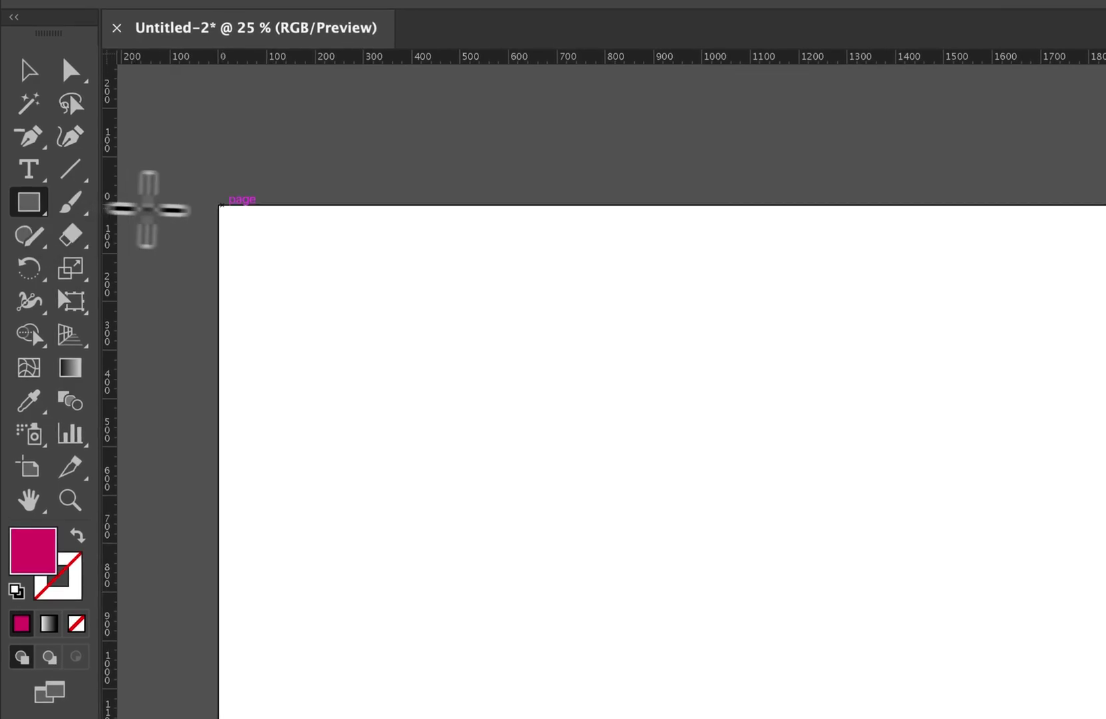
pyautogui.moveTo(220, 210); pyautogui.dragTo(1104, 718)
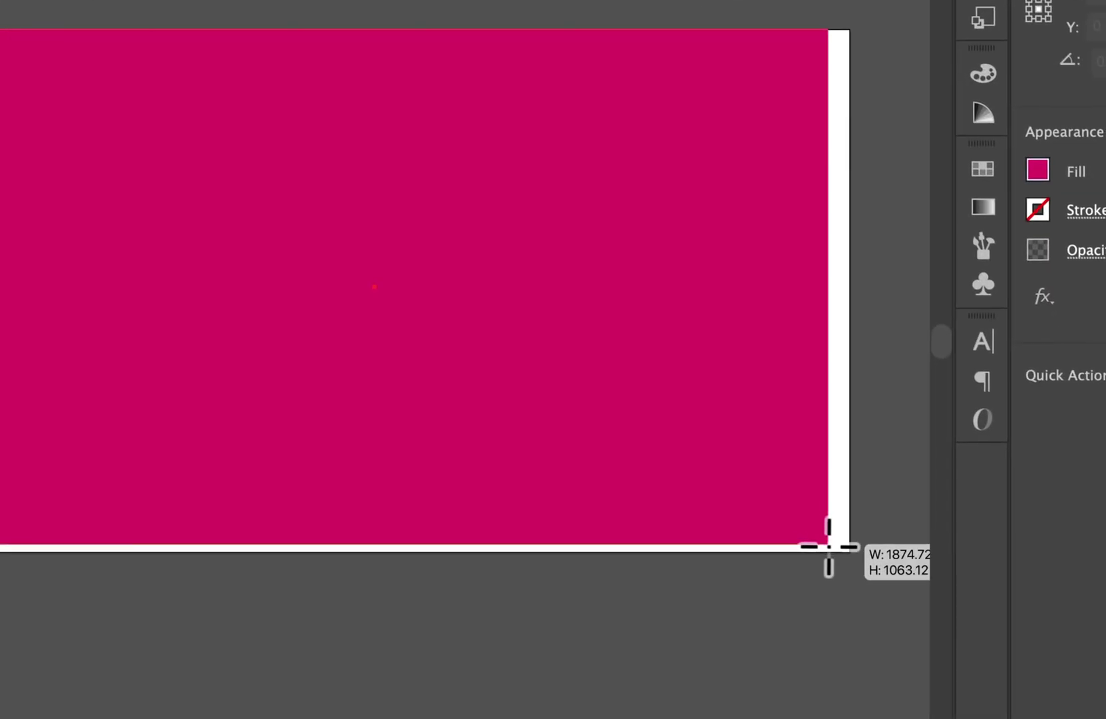
pyautogui.moveTo(828, 546); pyautogui.dragTo(851, 551)
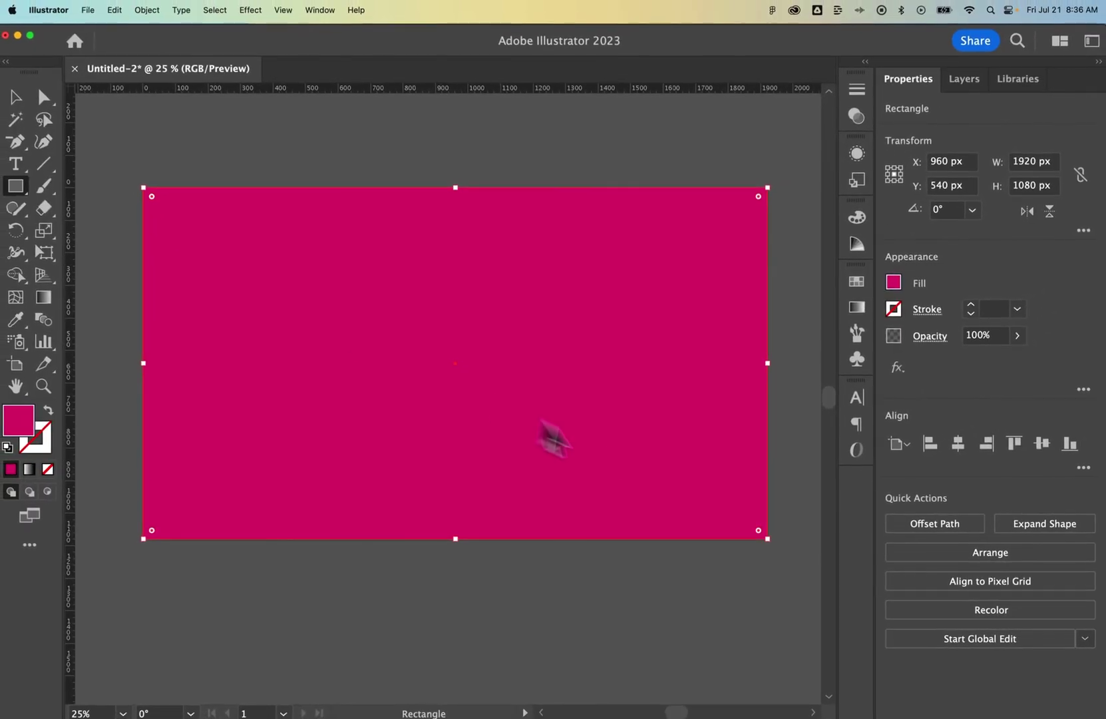
pyautogui.click(19, 100)
pyautogui.click(186, 159)
pyautogui.click(314, 209)
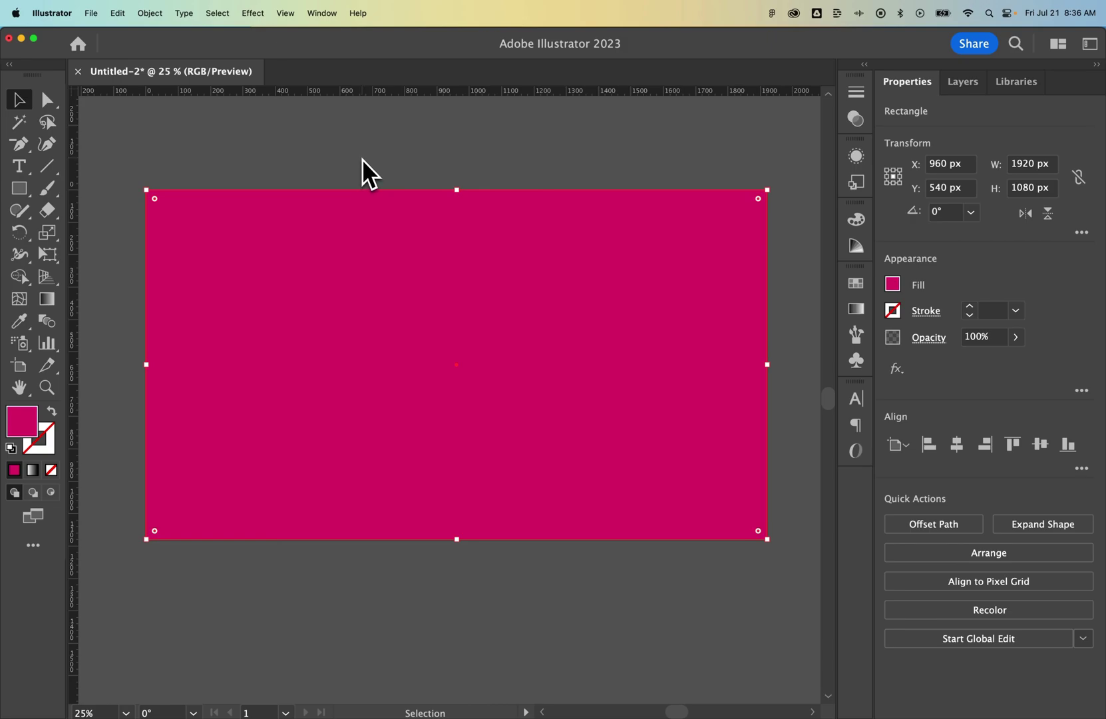
# - Add a new layer named 'background' in the Layers panel
pyautogui.click(962, 81)
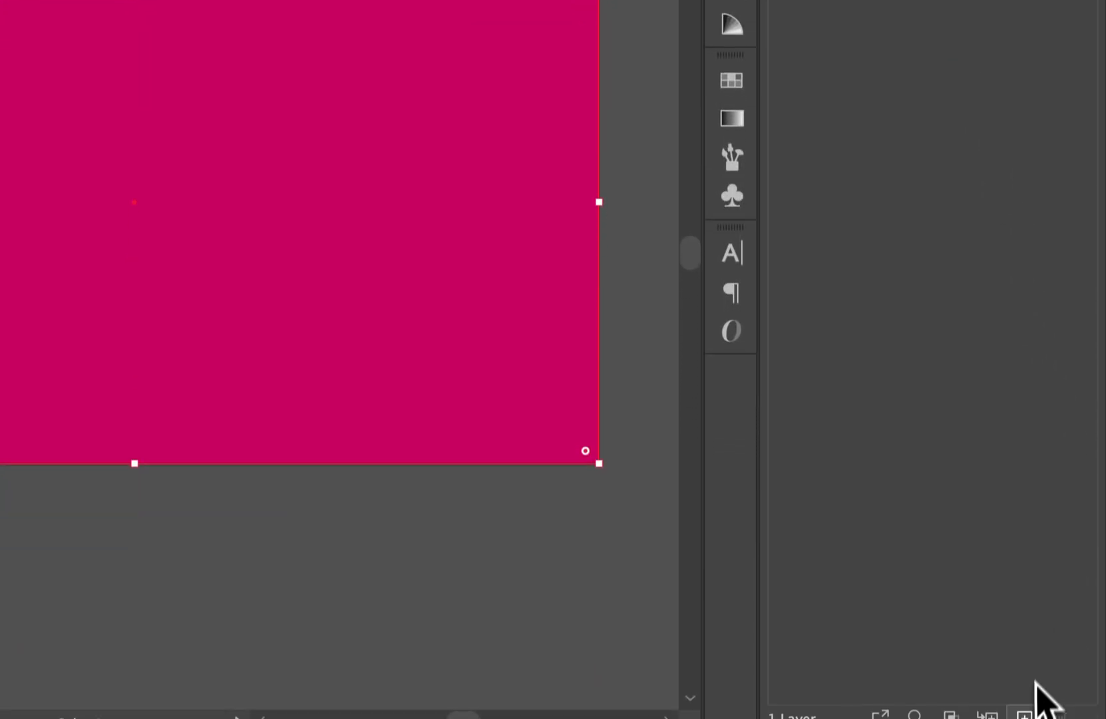
pyautogui.click(1025, 713)
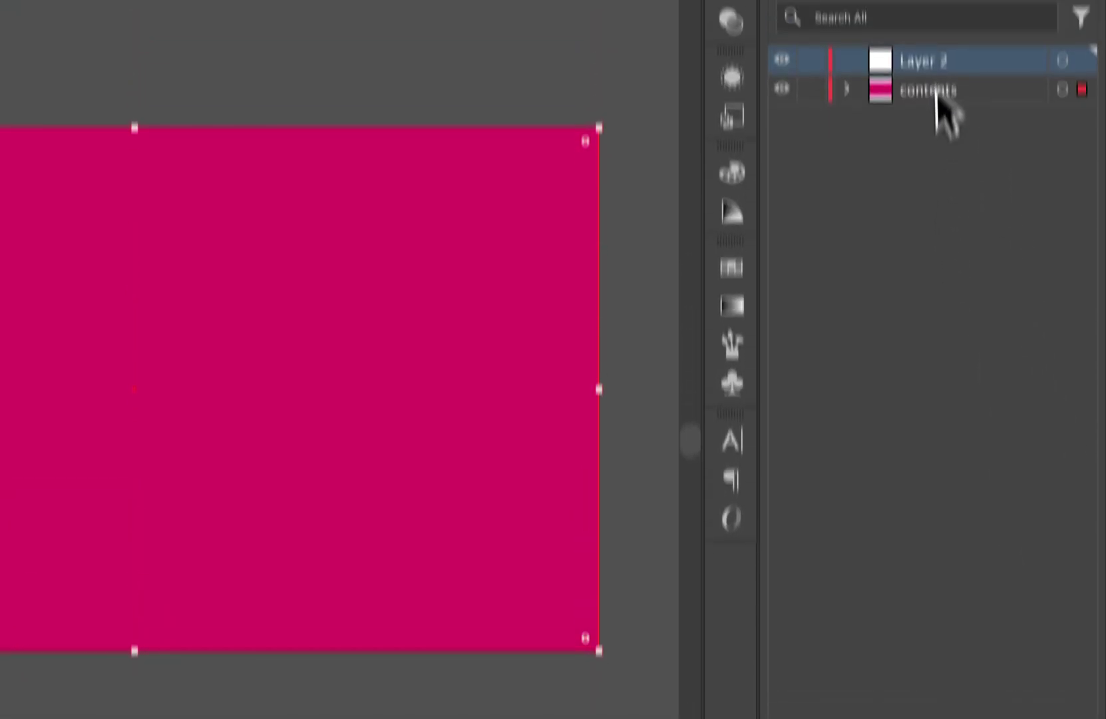
pyautogui.doubleClick(930, 165)
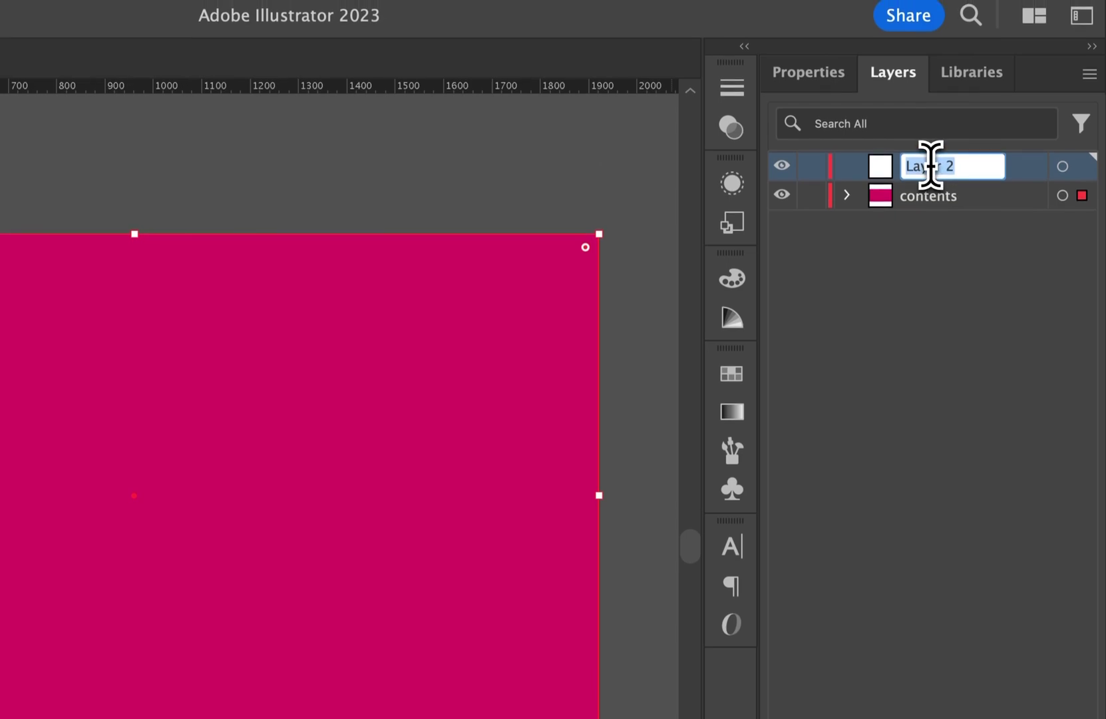
pyautogui.write('background')
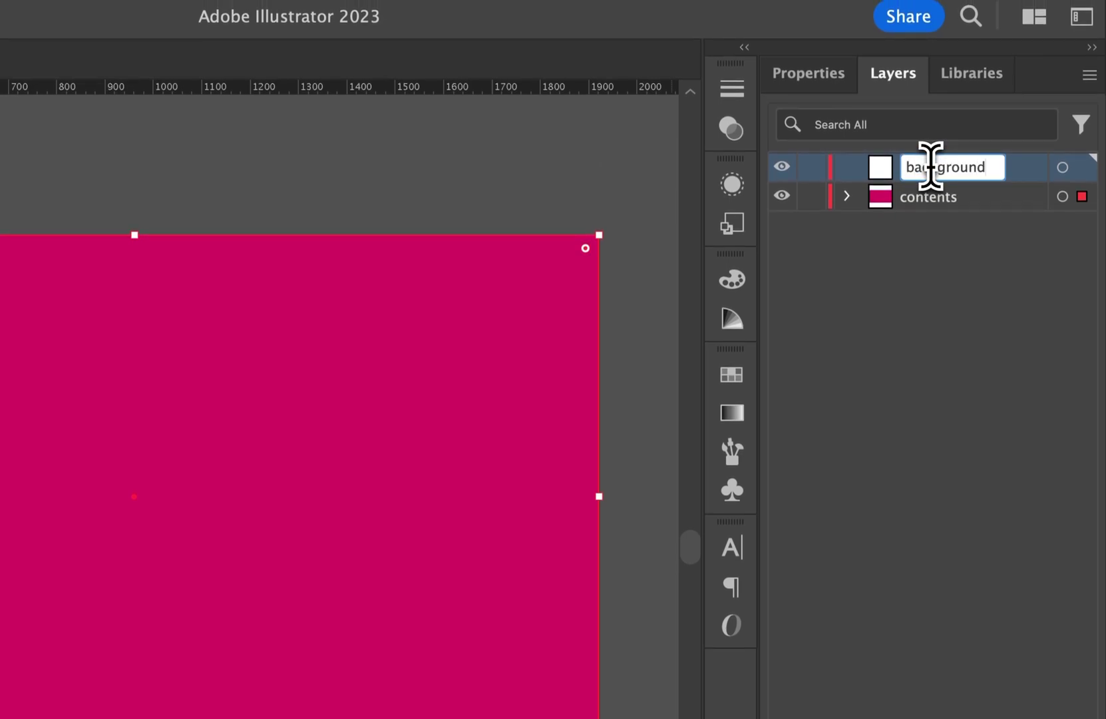
pyautogui.press('Return')
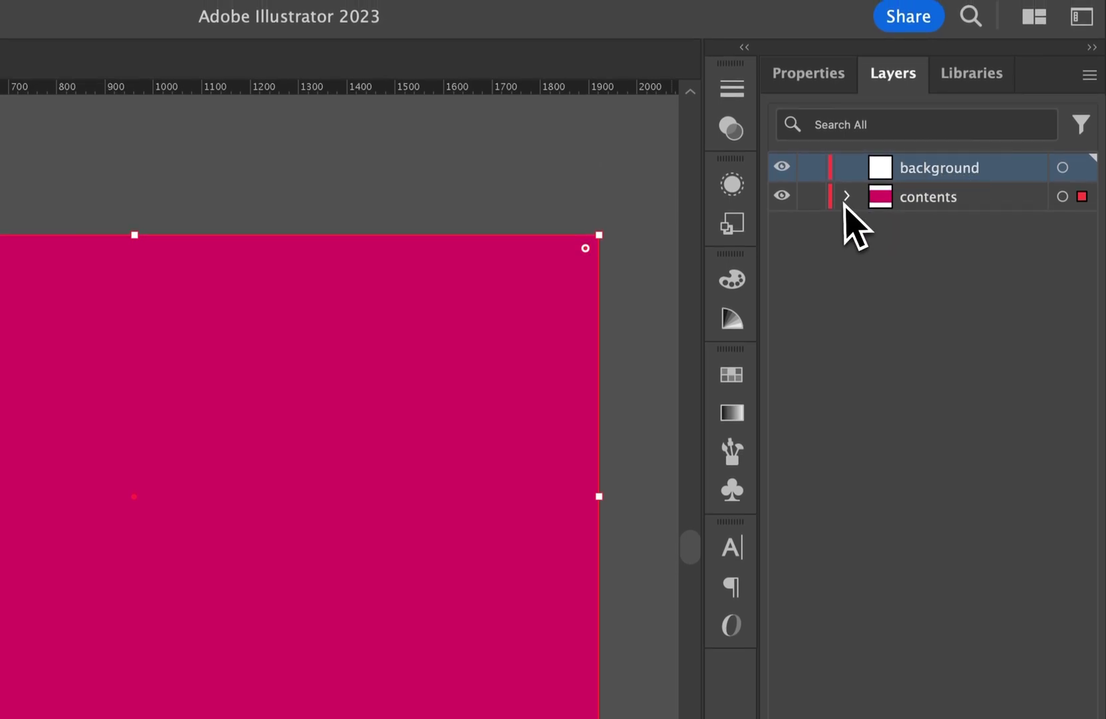
# - Move the rectangle into 'background', place that layer below 'contents', lock it, and target 'contents'
pyautogui.click(846, 196)
pyautogui.click(935, 226)
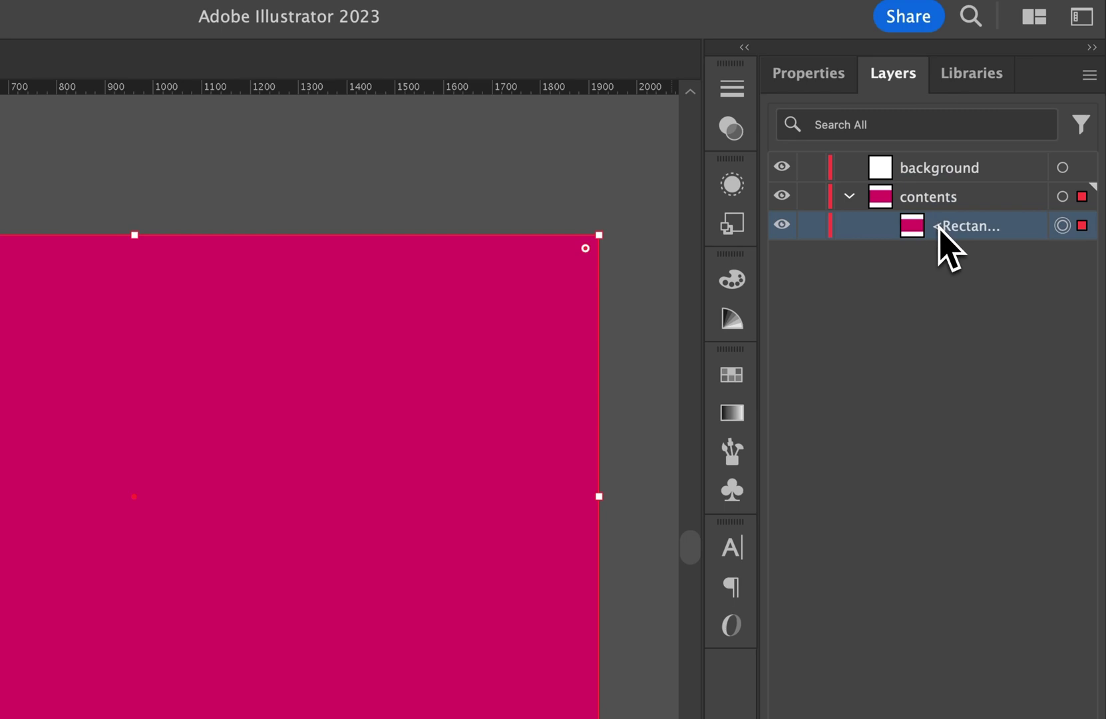
pyautogui.moveTo(950, 229); pyautogui.dragTo(938, 175)
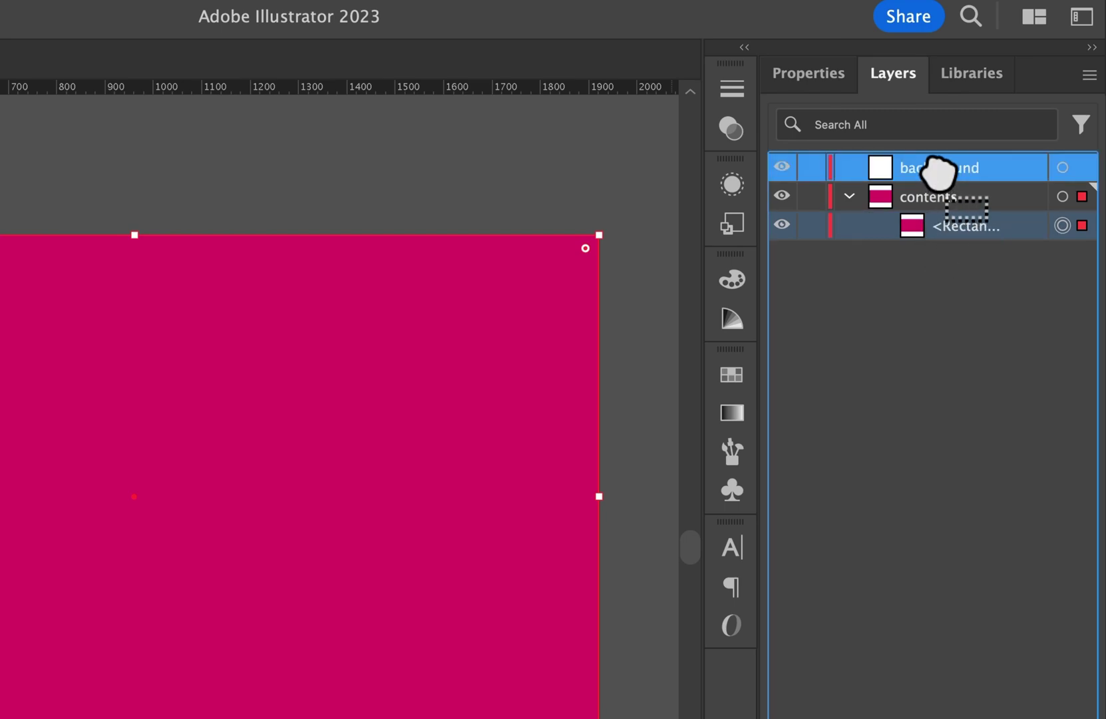
pyautogui.moveTo(938, 175); pyautogui.dragTo(925, 238)
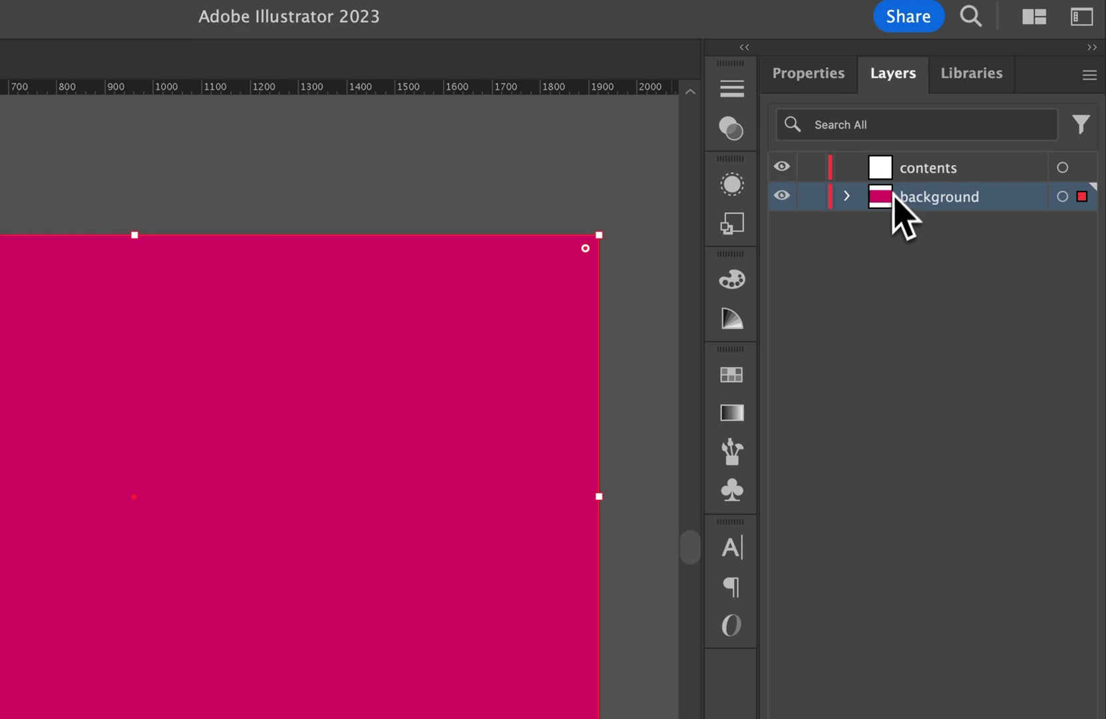
pyautogui.click(811, 195)
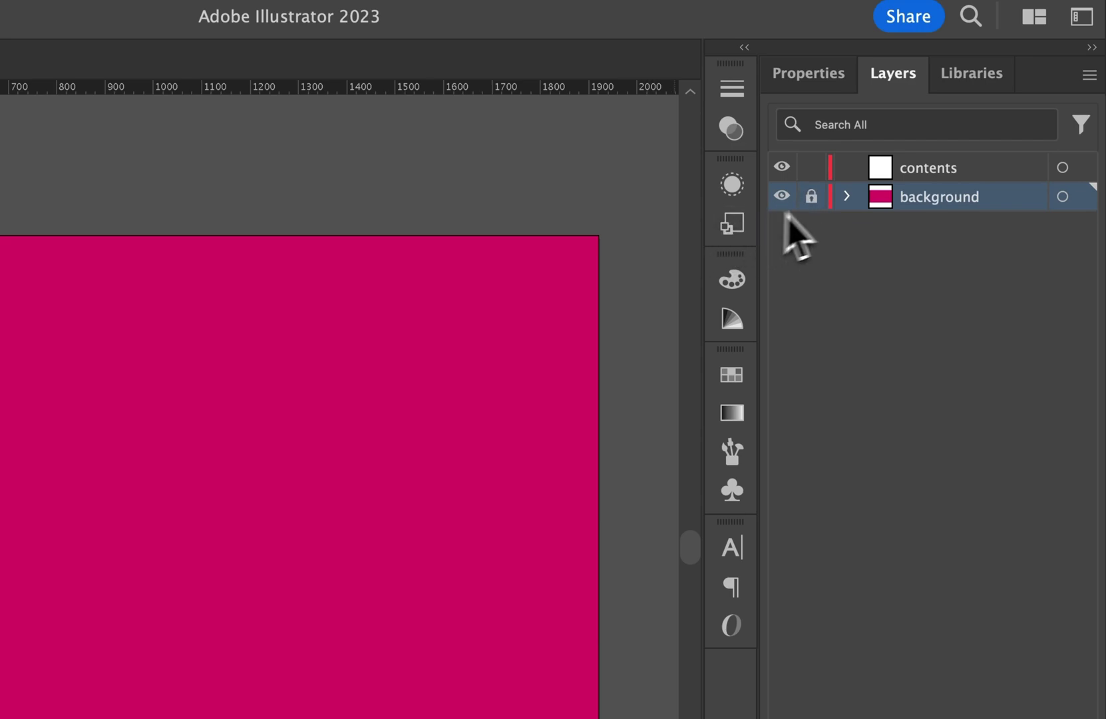
pyautogui.click(950, 170)
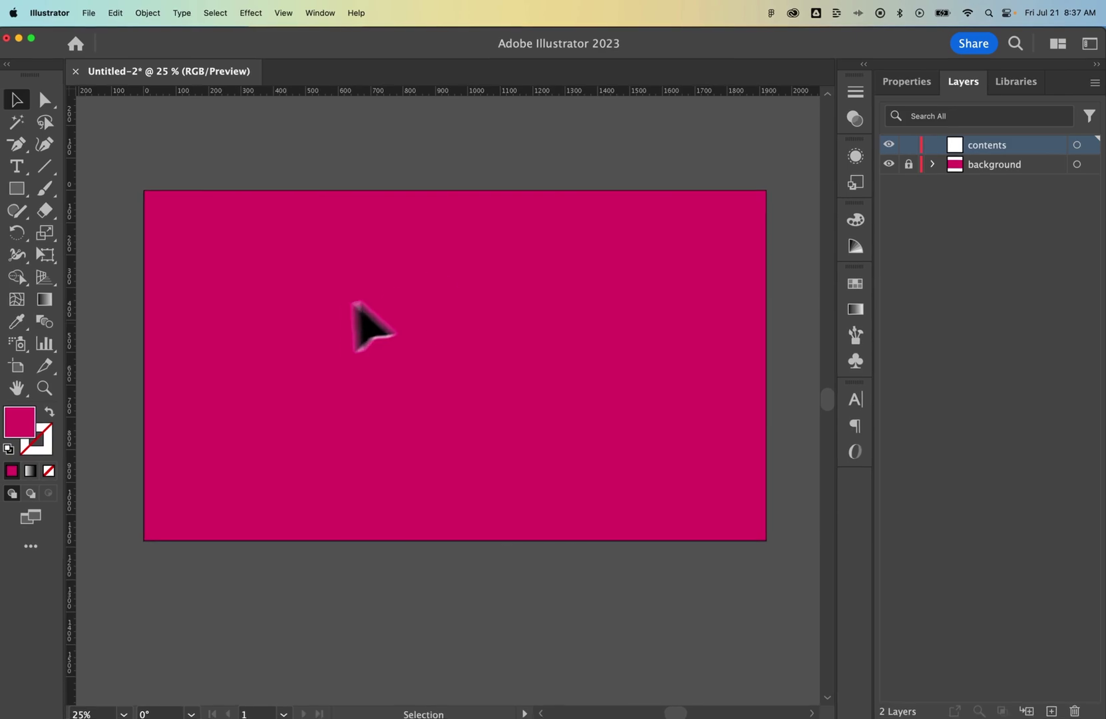